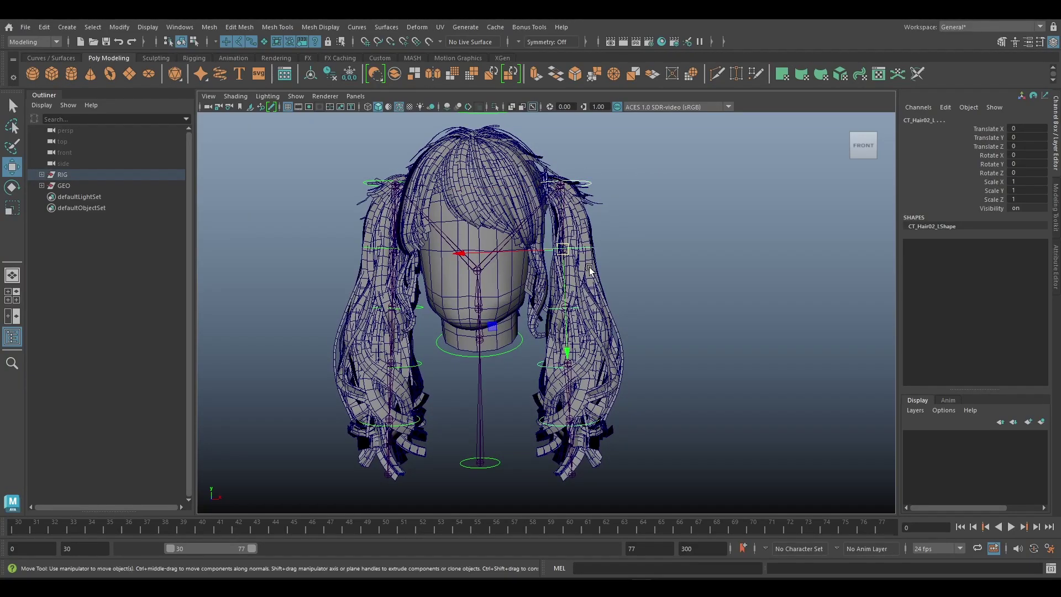
# Select the remaining left ponytail controls and rotate them together to about -1.4, -5.3 and 9.9 degrees, swinging the ponytail outward.
pyautogui.keyDown('shift'); pyautogui.click(583, 310); pyautogui.keyUp('shift')
pyautogui.keyDown('shift'); pyautogui.click(592, 364); pyautogui.keyUp('shift')
pyautogui.keyDown('shift'); pyautogui.click(595, 421); pyautogui.keyUp('shift')
pyautogui.press('e')
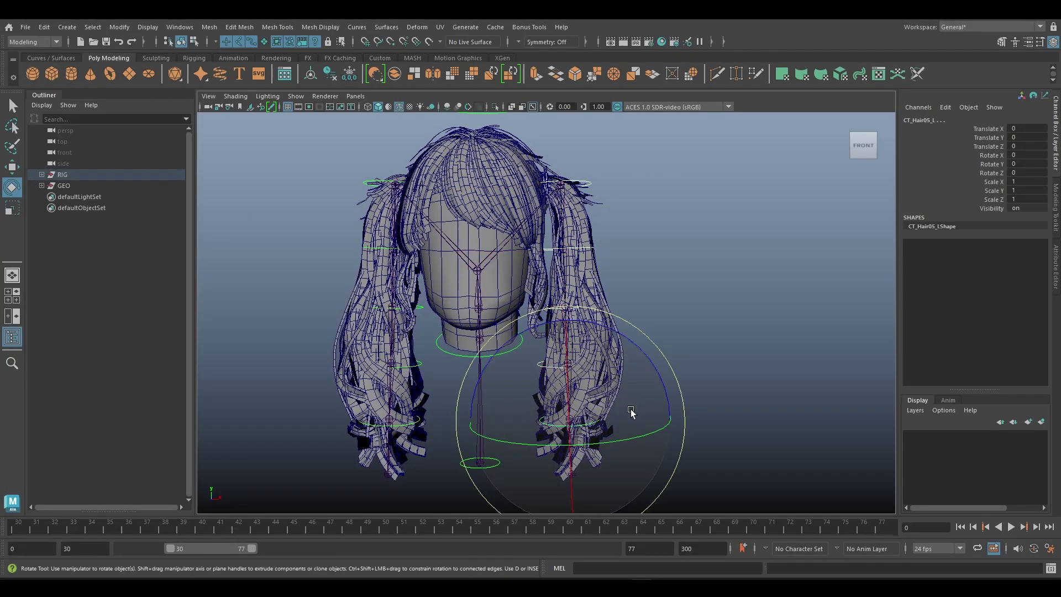
pyautogui.moveTo(630, 412); pyautogui.dragTo(599, 396)
pyautogui.press('w')
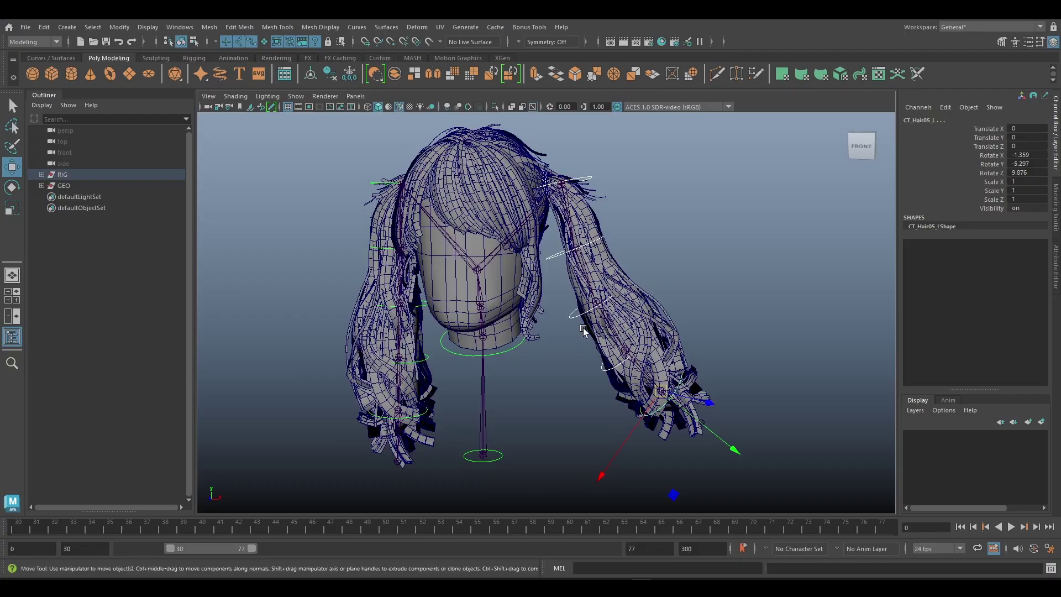
# Rotate the CT_Hair03_L control to about 8, 22.6 and -0.9 degrees so the lower part of the ponytail bends downward.
pyautogui.click(573, 314)
pyautogui.press('e')
pyautogui.press('w')
pyautogui.moveTo(596, 302); pyautogui.dragTo(616, 373)
pyautogui.press('e')
pyautogui.press('q')
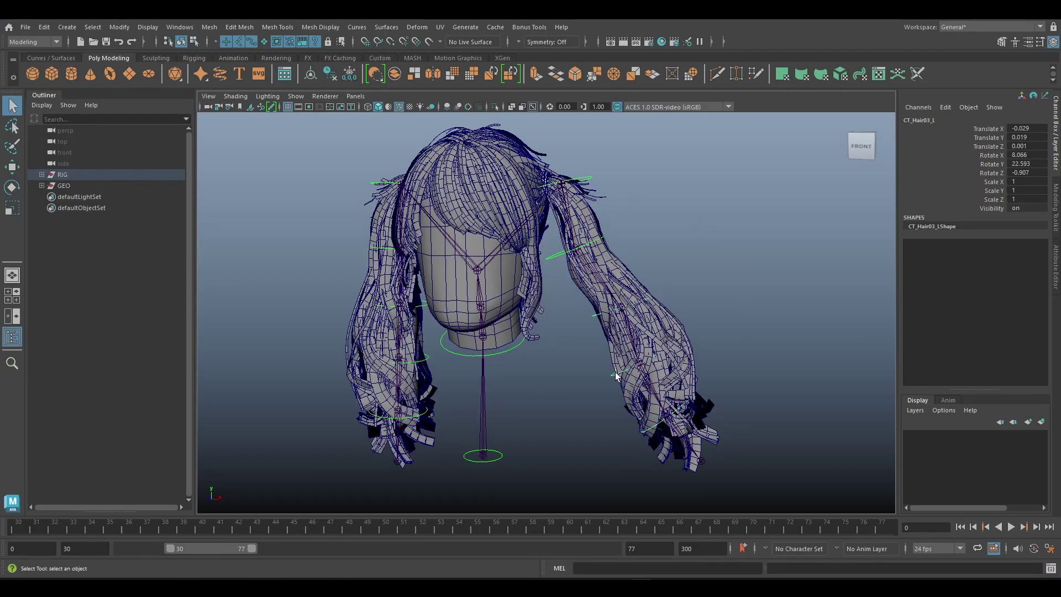
pyautogui.press('e')
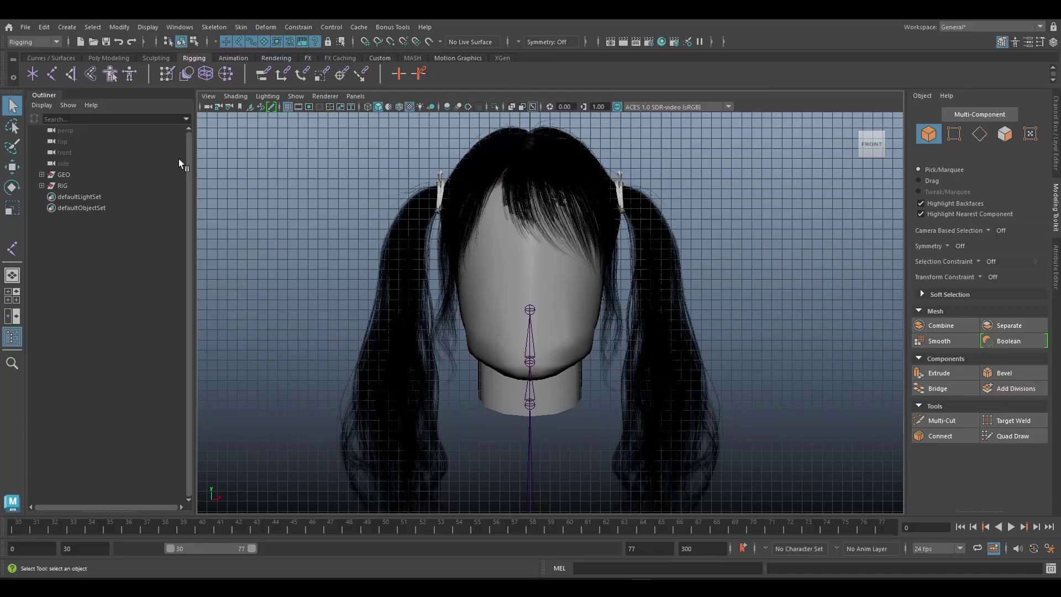
# Create a straight horizontal chain of six grid-snapped joints beside the head in the front view.
pyautogui.click(52, 72)
pyautogui.keyDown('alt'); pyautogui.moveTo(649, 146); pyautogui.dragTo(627, 184, button='middle'); pyautogui.keyUp('alt')
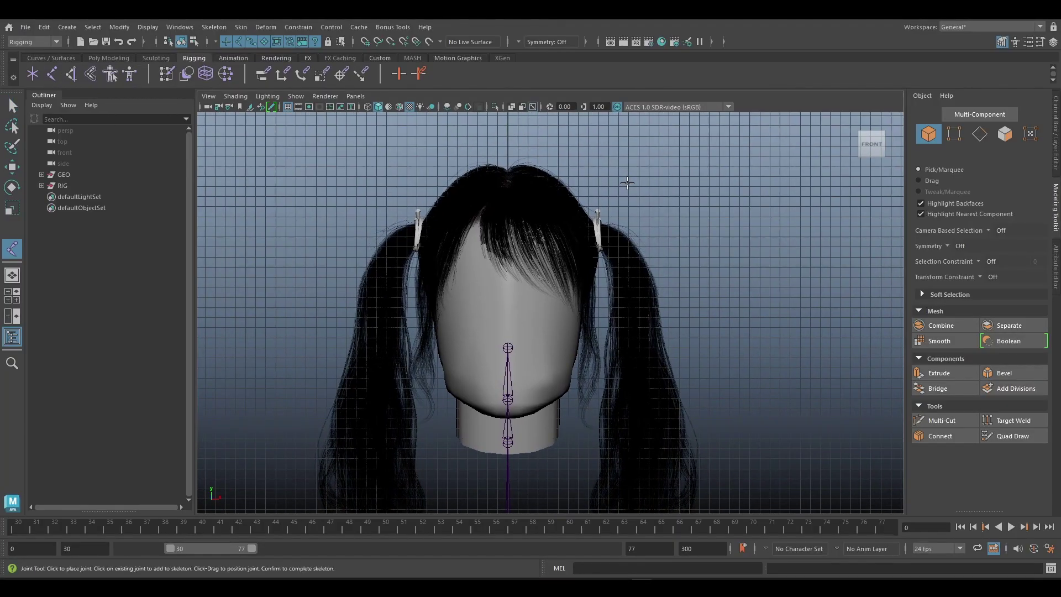
pyautogui.click(628, 177)
pyautogui.click(649, 176)
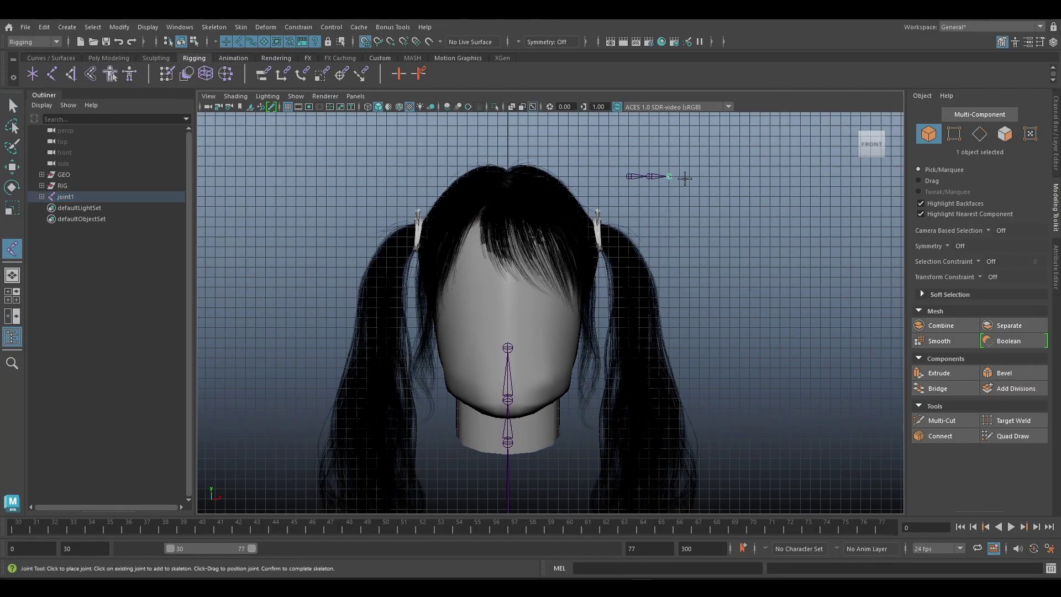
pyautogui.click(722, 176)
# Move the joint chain in the front view so its root sits beside the left hair tie, at about X 10.24, Y 167.99.
pyautogui.press('w')
pyautogui.scroll(4, 645, 200)
pyautogui.scroll(1, 680, 172)
pyautogui.keyDown('alt'); pyautogui.moveTo(679, 172); pyautogui.dragTo(652, 255, button='middle'); pyautogui.keyUp('alt')
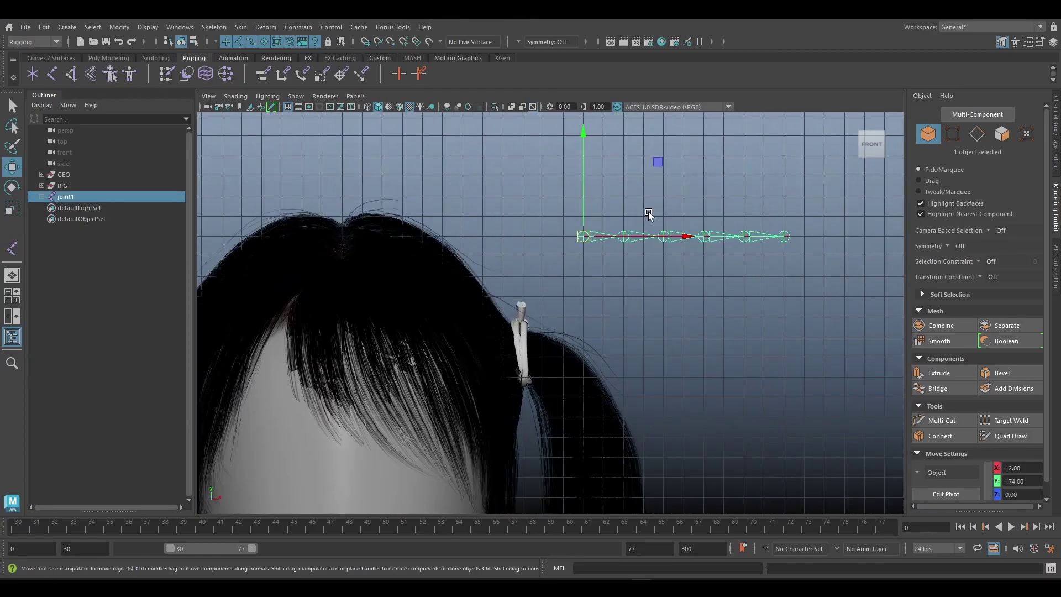
pyautogui.moveTo(661, 156); pyautogui.dragTo(625, 281)
pyautogui.keyDown('alt'); pyautogui.moveTo(617, 276); pyautogui.dragTo(620, 237, button='middle'); pyautogui.keyUp('alt')
pyautogui.scroll(3, 621, 254)
pyautogui.moveTo(632, 253); pyautogui.dragTo(631, 247)
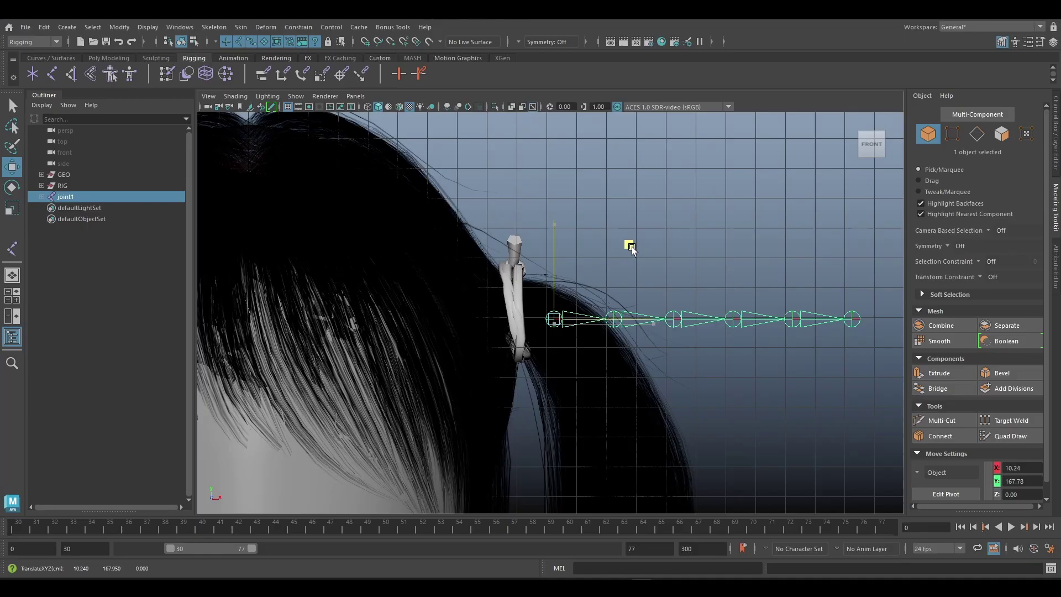
# Move the joint chain in depth to about Z -1.30 in the top view, lining it up with the hair tie, and check it from the side.
pyautogui.press('space')
pyautogui.press('space')
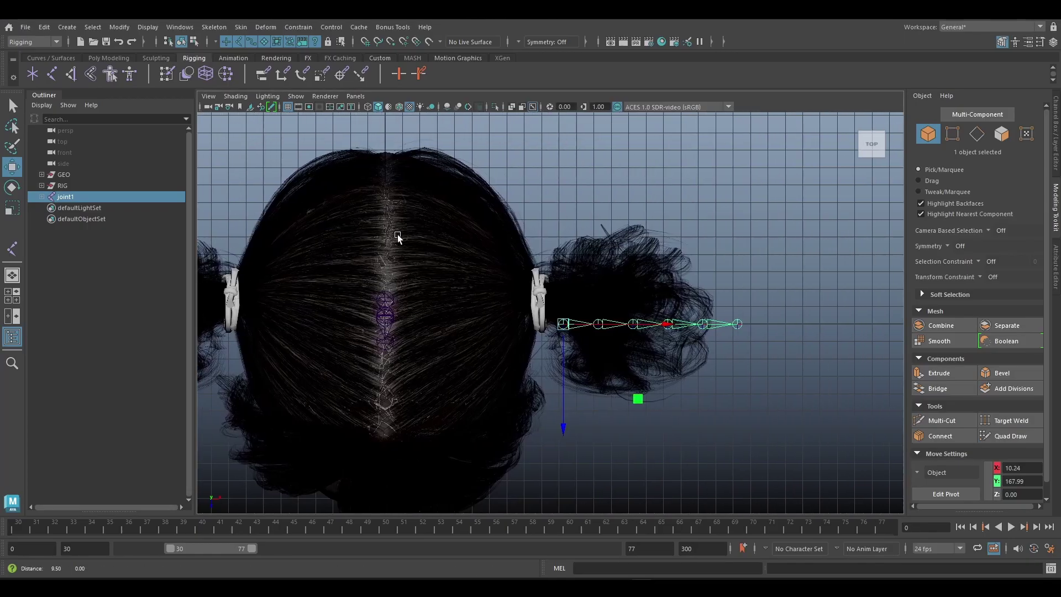
pyautogui.moveTo(562, 380); pyautogui.dragTo(562, 359)
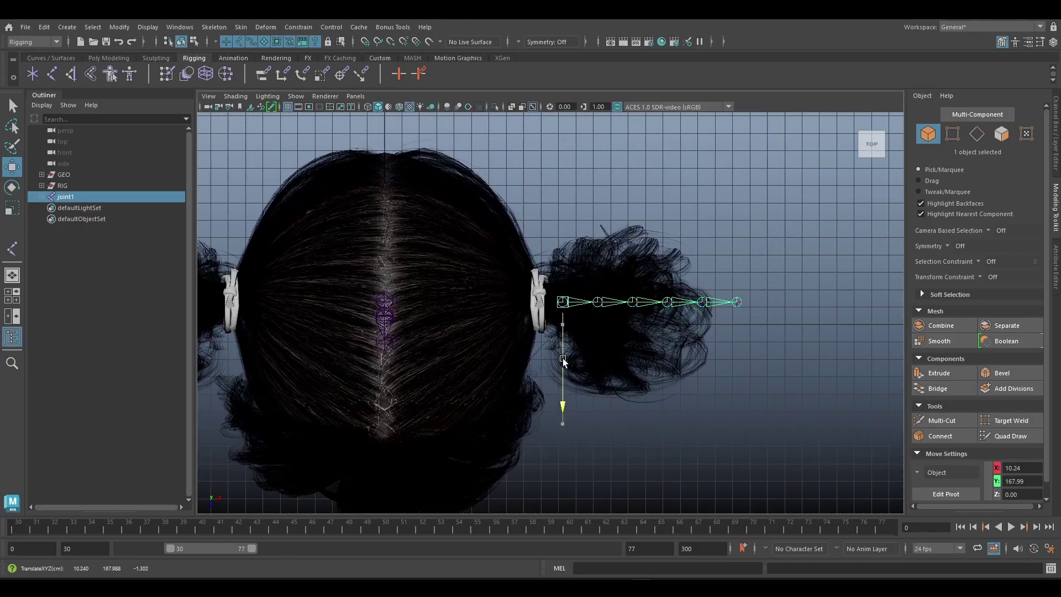
pyautogui.press('space')
pyautogui.press('space')
pyautogui.keyDown('alt'); pyautogui.moveTo(753, 255); pyautogui.dragTo(591, 289); pyautogui.keyUp('alt')
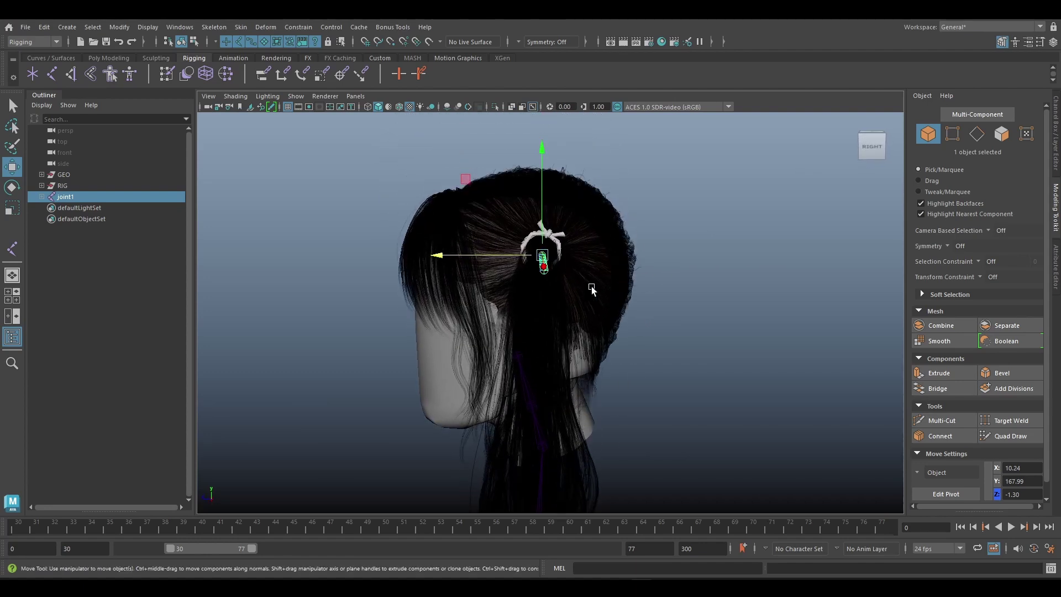
pyautogui.moveTo(540, 212); pyautogui.dragTo(729, 257)
# Rotate the root joint about -80 degrees around Z so the chain points down along the left ponytail.
pyautogui.press('e')
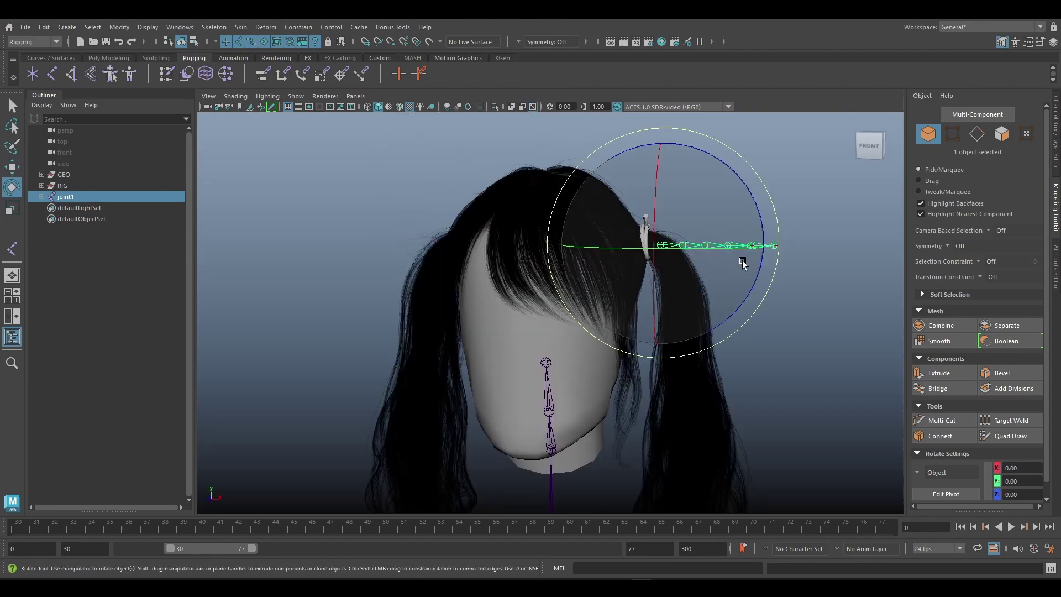
pyautogui.keyDown('alt'); pyautogui.moveTo(741, 260); pyautogui.dragTo(697, 202, button='middle'); pyautogui.keyUp('alt')
pyautogui.moveTo(703, 227); pyautogui.dragTo(570, 319)
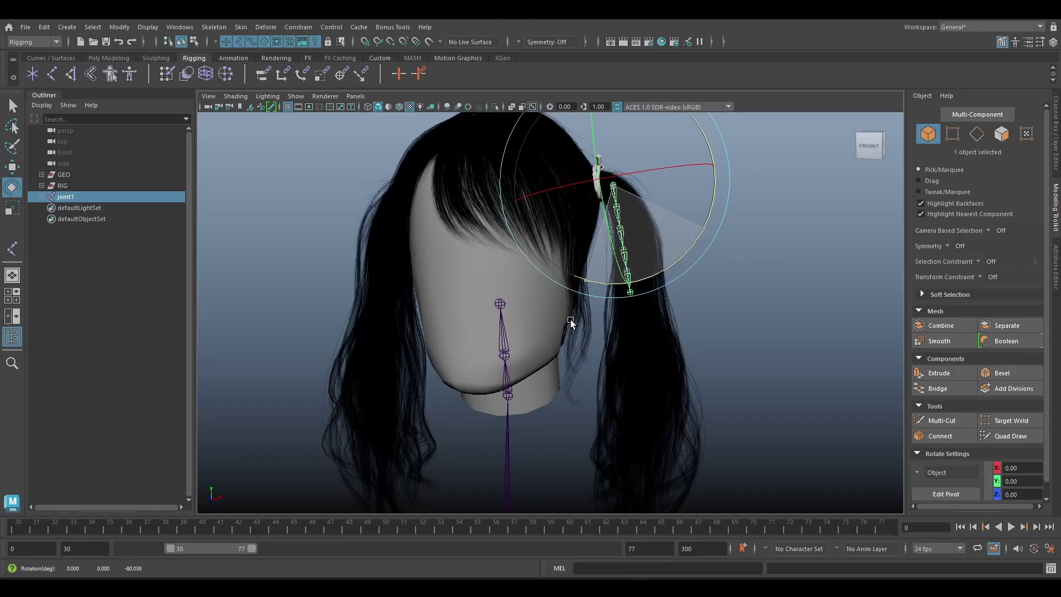
pyautogui.keyDown('alt'); pyautogui.moveTo(570, 319); pyautogui.dragTo(586, 254, button='middle'); pyautogui.keyUp('alt')
pyautogui.scroll(-3, 585, 254)
pyautogui.press('w')
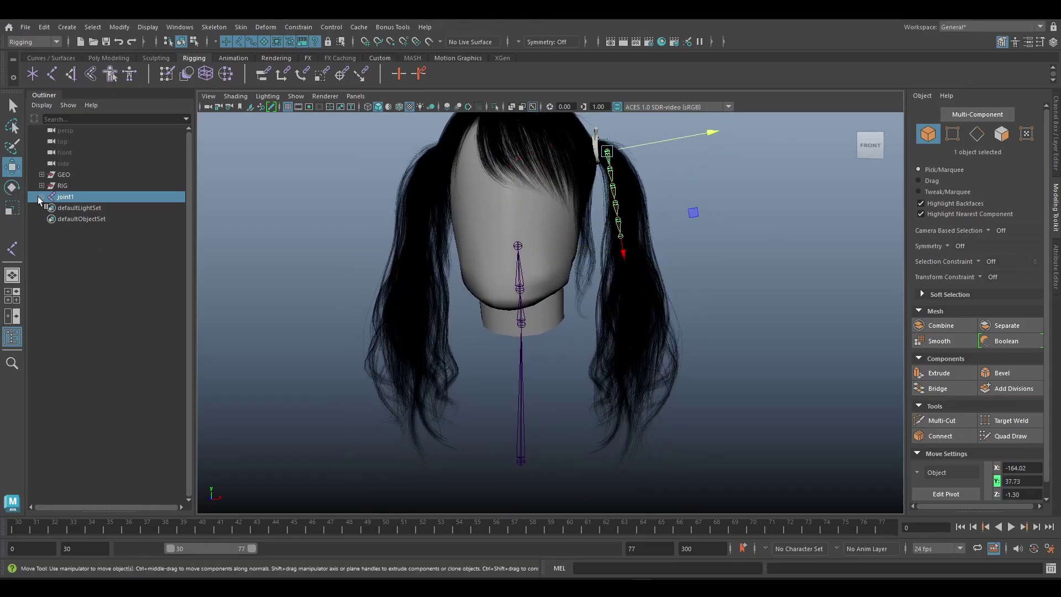
# Select joint2 through joint6 and move them along their X axis, spacing the joints about 7.7 units apart along the ponytail's length.
pyautogui.keyDown('shift'); pyautogui.click(41, 196); pyautogui.keyUp('shift')
pyautogui.click(72, 208)
pyautogui.keyDown('shift'); pyautogui.click(121, 253); pyautogui.keyUp('shift')
pyautogui.scroll(-2, 581, 280)
pyautogui.keyDown('alt'); pyautogui.moveTo(581, 279); pyautogui.dragTo(557, 237, button='middle'); pyautogui.keyUp('alt')
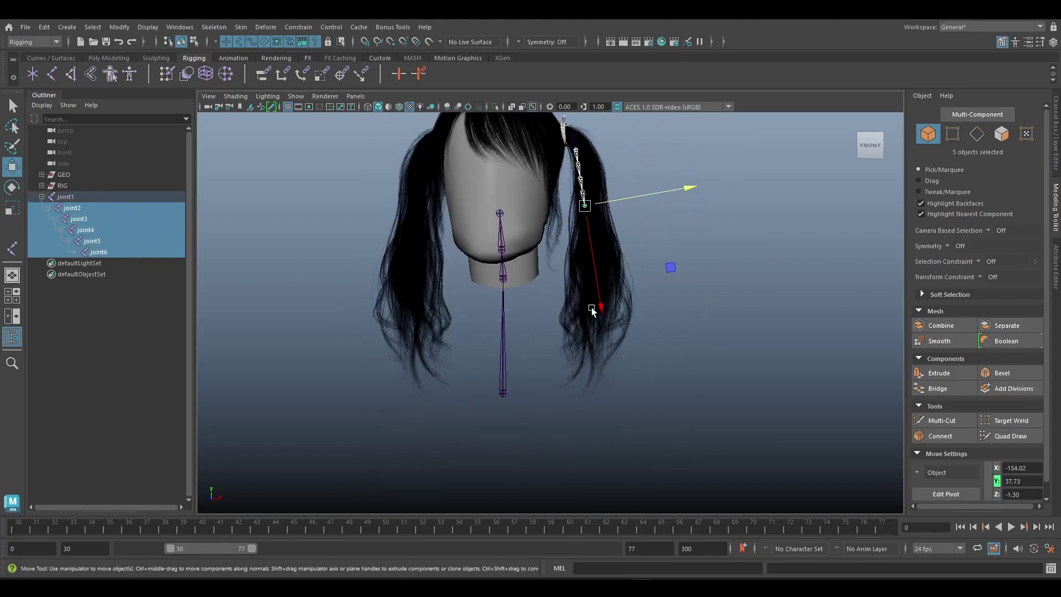
pyautogui.moveTo(591, 307); pyautogui.dragTo(617, 345)
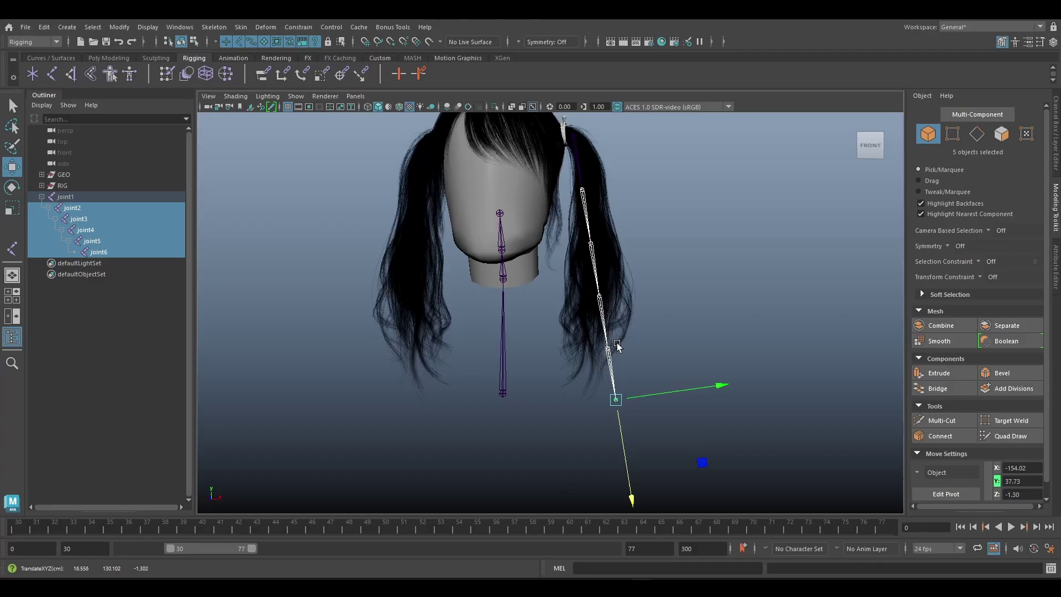
pyautogui.scroll(5, 448, 402)
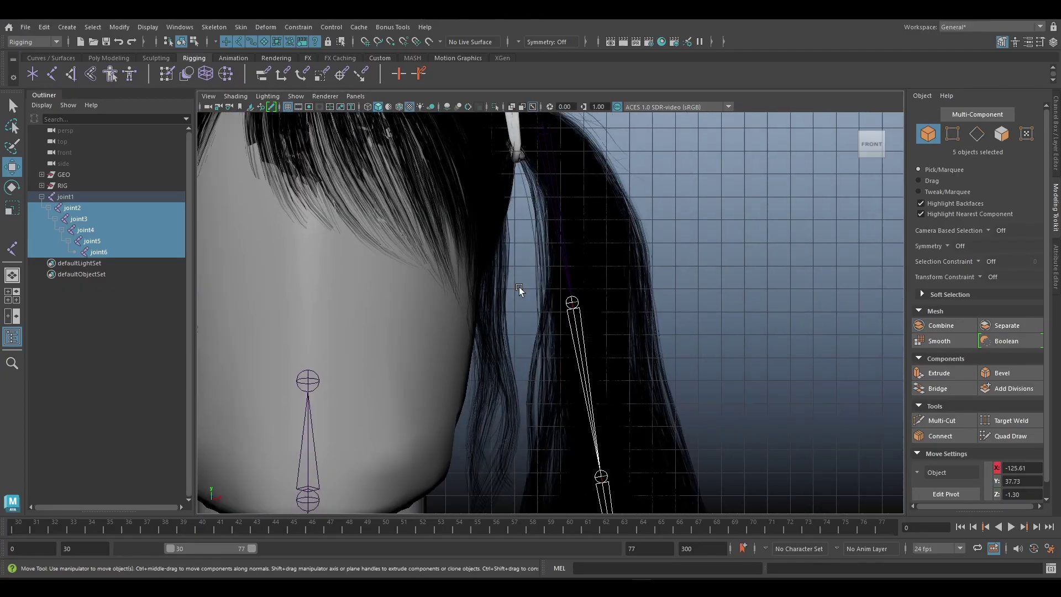
pyautogui.scroll(-4, 528, 259)
pyautogui.scroll(3, 552, 221)
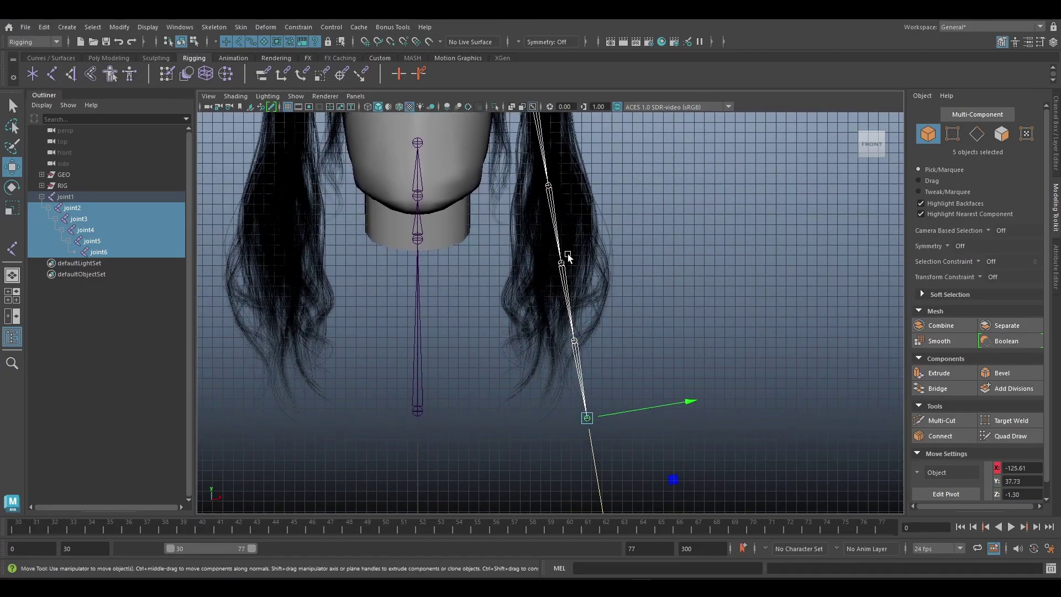
pyautogui.scroll(-1, 568, 258)
# Rotate the root joint around Z in the front view to bring the lengthened chain back inside the left ponytail.
pyautogui.click(542, 153)
pyautogui.press('e')
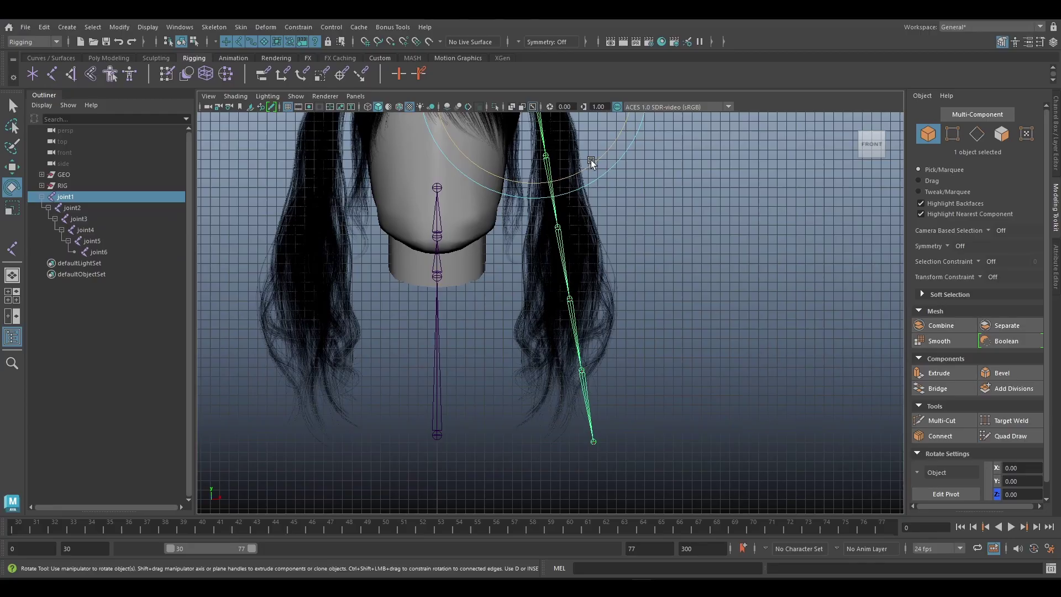
pyautogui.moveTo(591, 160); pyautogui.dragTo(586, 170)
pyautogui.keyDown('alt'); pyautogui.moveTo(585, 170); pyautogui.dragTo(574, 237, button='middle'); pyautogui.keyUp('alt')
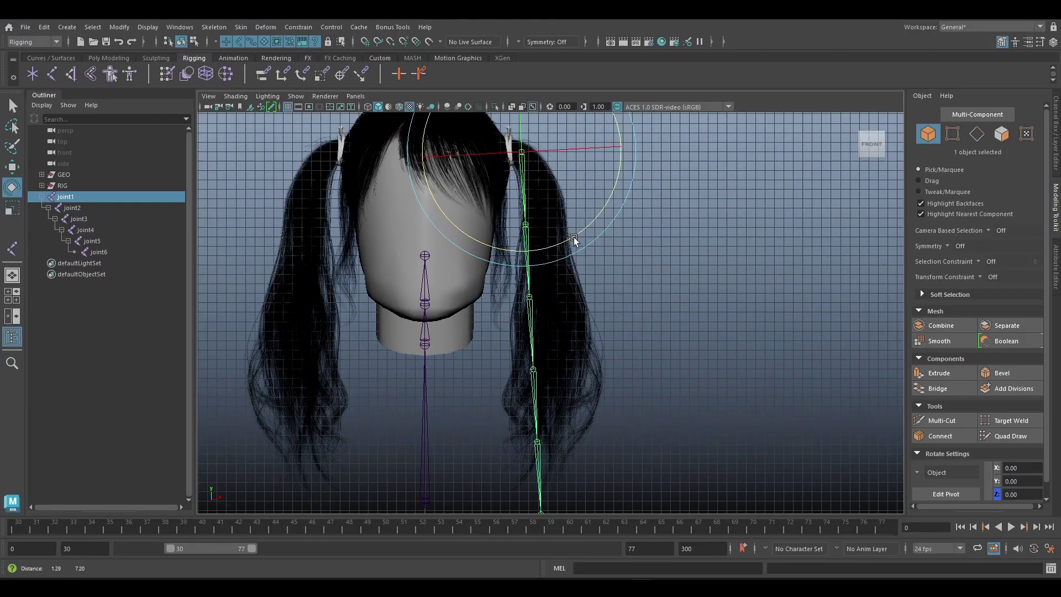
pyautogui.moveTo(574, 237); pyautogui.dragTo(579, 230)
# Shift the root joint slightly outward to about X 10.7 and fine-tune its Z rotation to about -86.4 degrees.
pyautogui.press('w')
pyautogui.moveTo(551, 151); pyautogui.dragTo(556, 152)
pyautogui.keyDown('alt'); pyautogui.moveTo(609, 225); pyautogui.dragTo(608, 183, button='middle'); pyautogui.keyUp('alt')
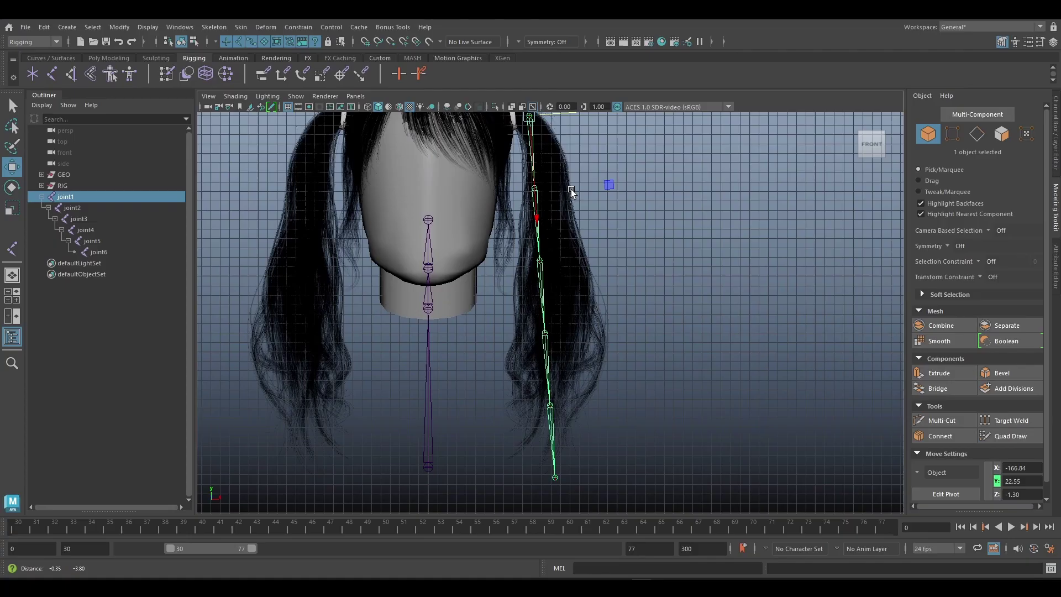
pyautogui.press('e')
pyautogui.moveTo(595, 200); pyautogui.dragTo(592, 193)
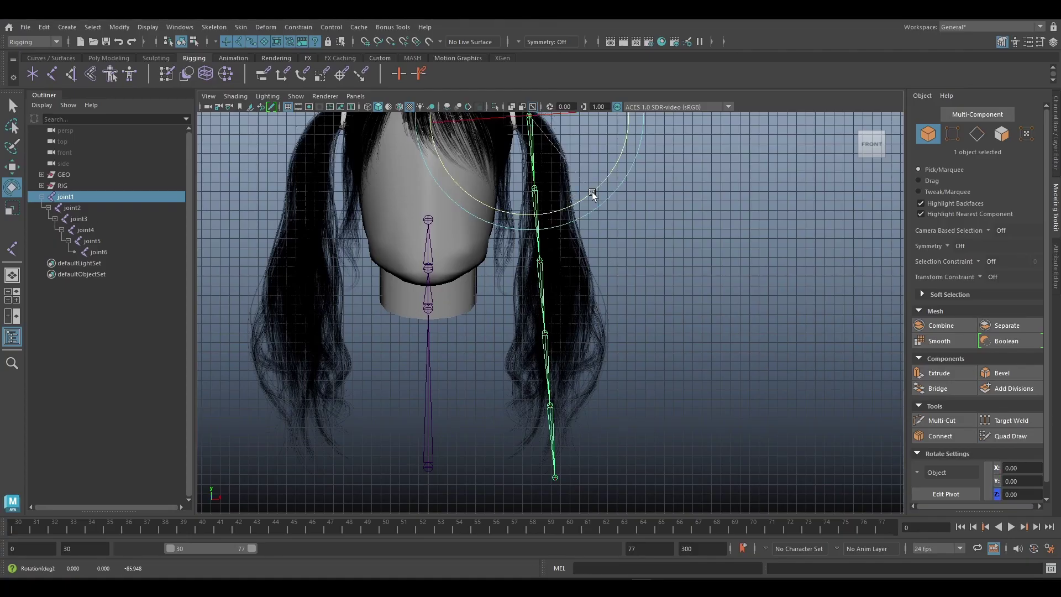
# Freeze the rotation of the root joint in the perspective view.
pyautogui.press('w')
pyautogui.press('space')
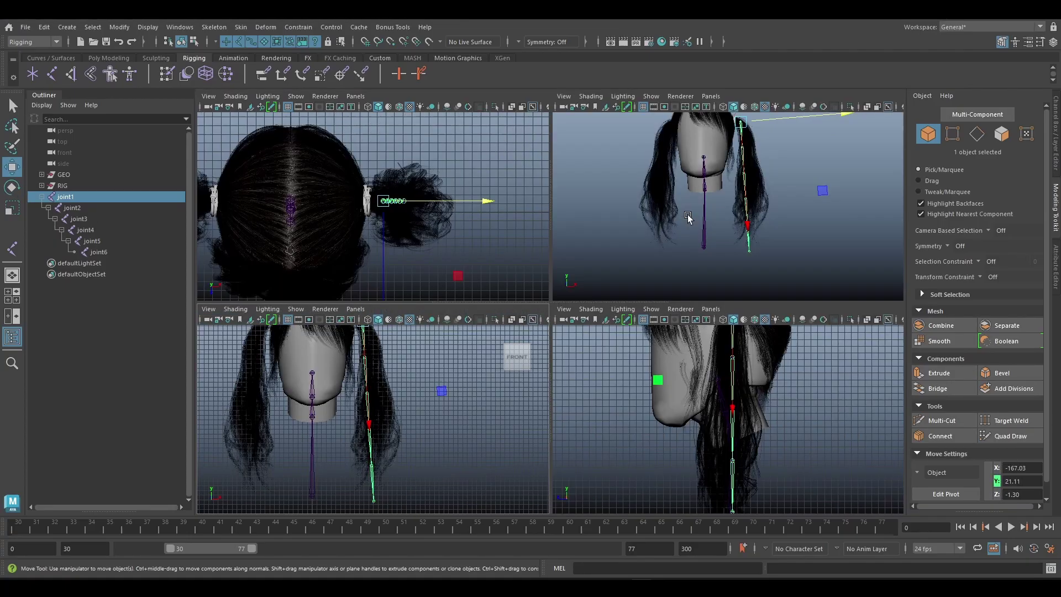
pyautogui.press('space')
pyautogui.click(1054, 132)
pyautogui.keyDown('alt'); pyautogui.moveTo(610, 132); pyautogui.dragTo(604, 235, button='middle'); pyautogui.keyUp('alt')
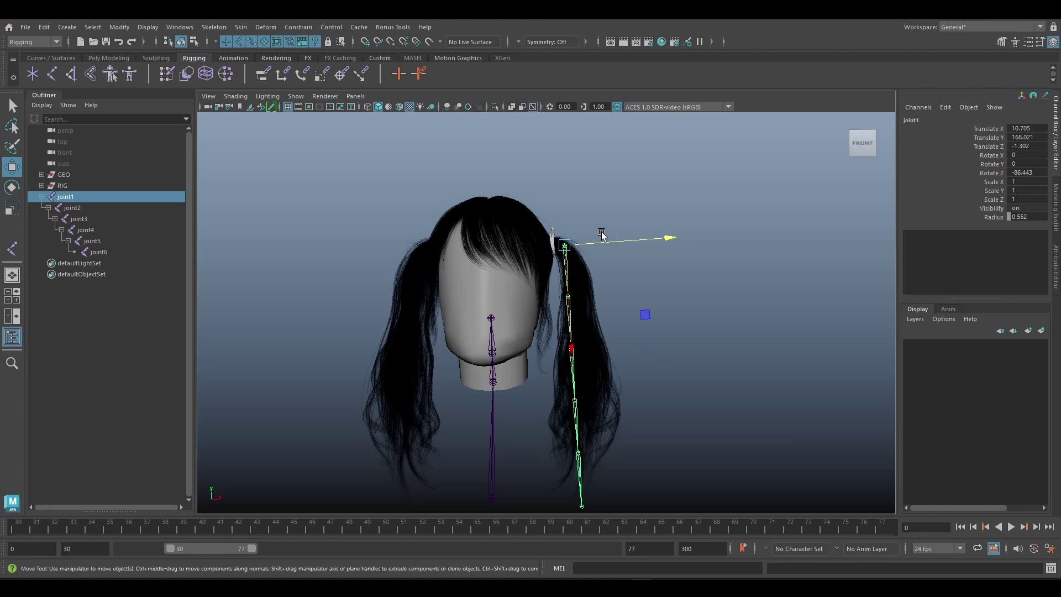
pyautogui.keyDown('alt'); pyautogui.moveTo(604, 234); pyautogui.dragTo(658, 271, button='right'); pyautogui.keyUp('alt')
pyautogui.keyDown('alt'); pyautogui.moveTo(658, 270); pyautogui.dragTo(697, 272); pyautogui.keyUp('alt')
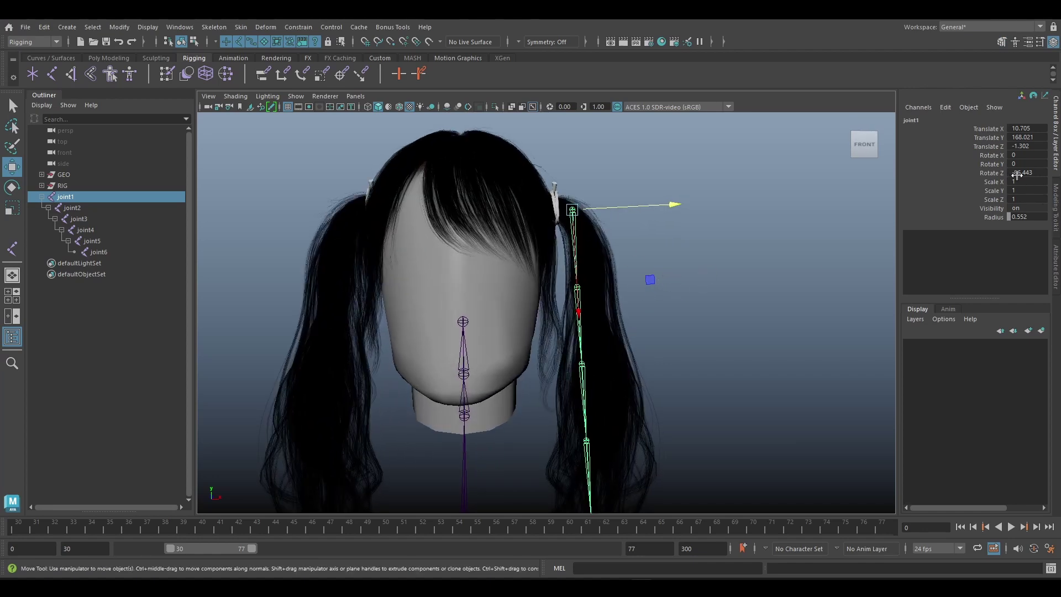
pyautogui.click(975, 173)
pyautogui.press('e')
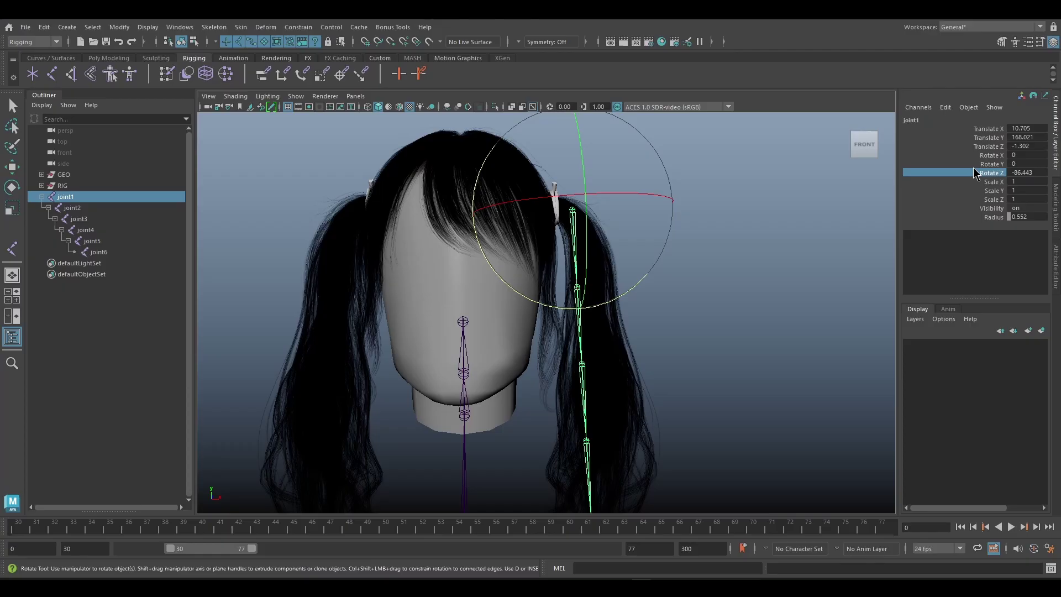
pyautogui.rightClick(975, 173)
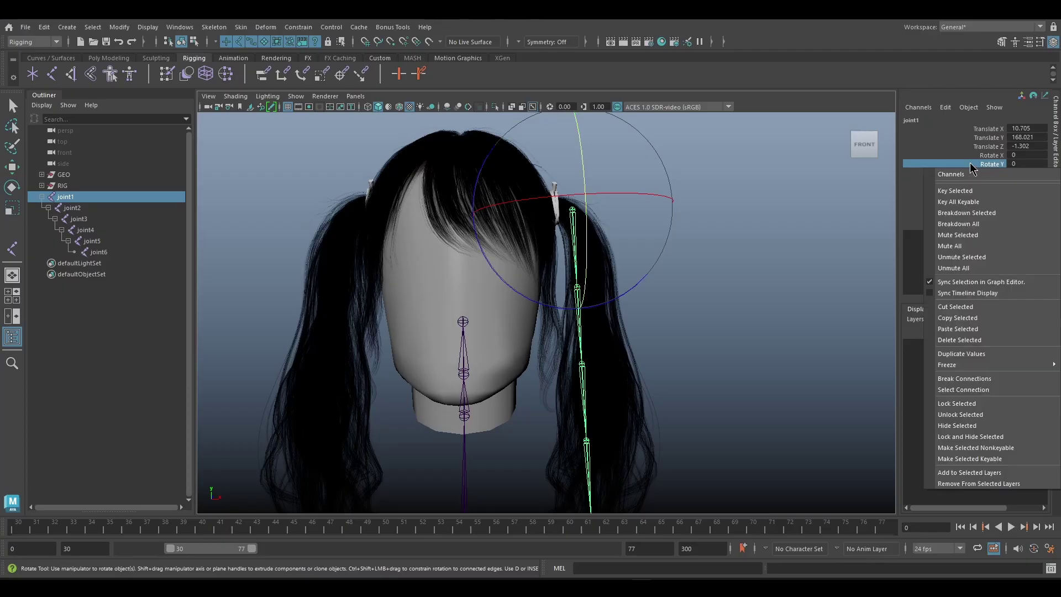
pyautogui.moveTo(961, 367)
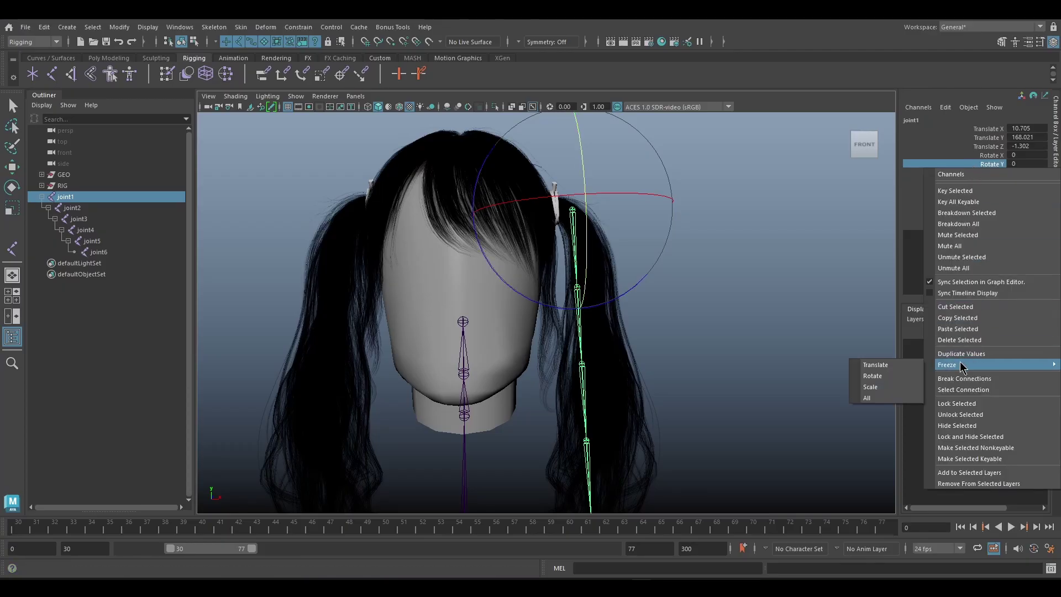
pyautogui.click(898, 378)
pyautogui.scroll(-2, 624, 291)
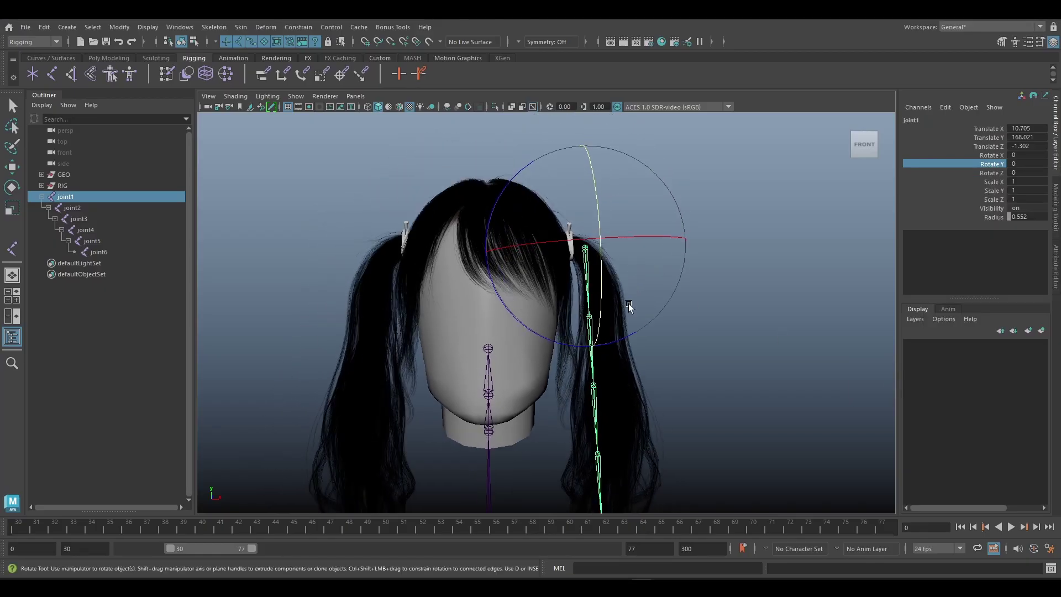
pyautogui.press('w')
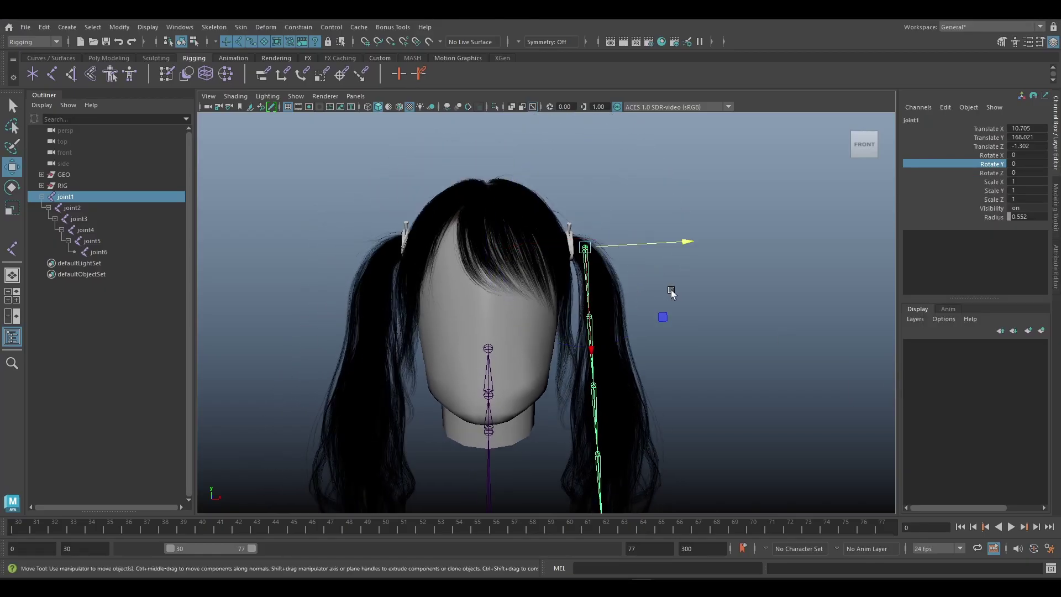
# Rename the root joint JT_Hair_L_01 and its child joint2 JT_Hair_L_02.
pyautogui.doubleClick(70, 198)
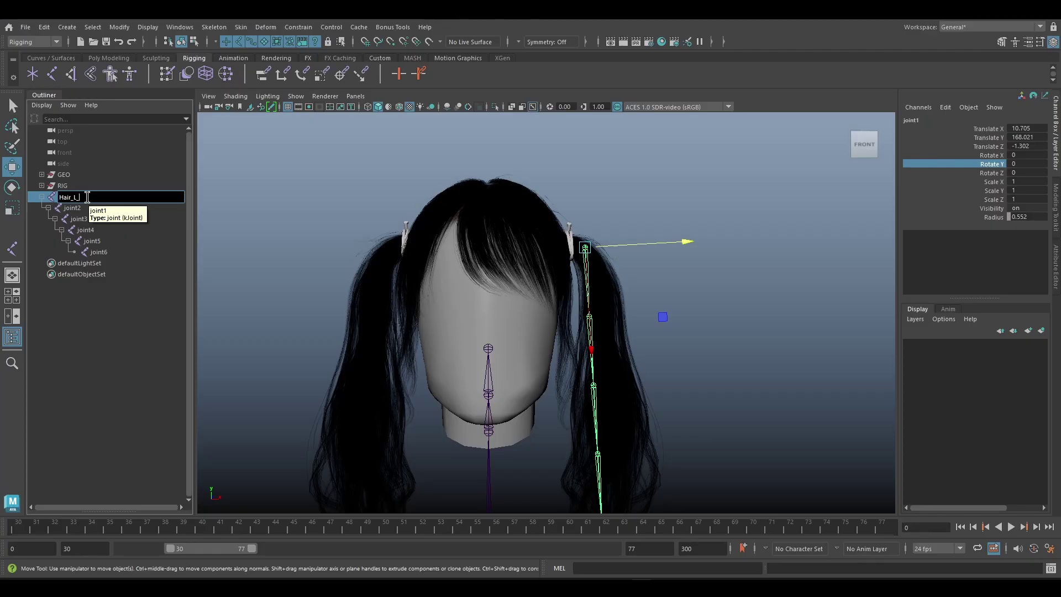
pyautogui.hotkey('ctrl', 'a')
pyautogui.click(74, 199)
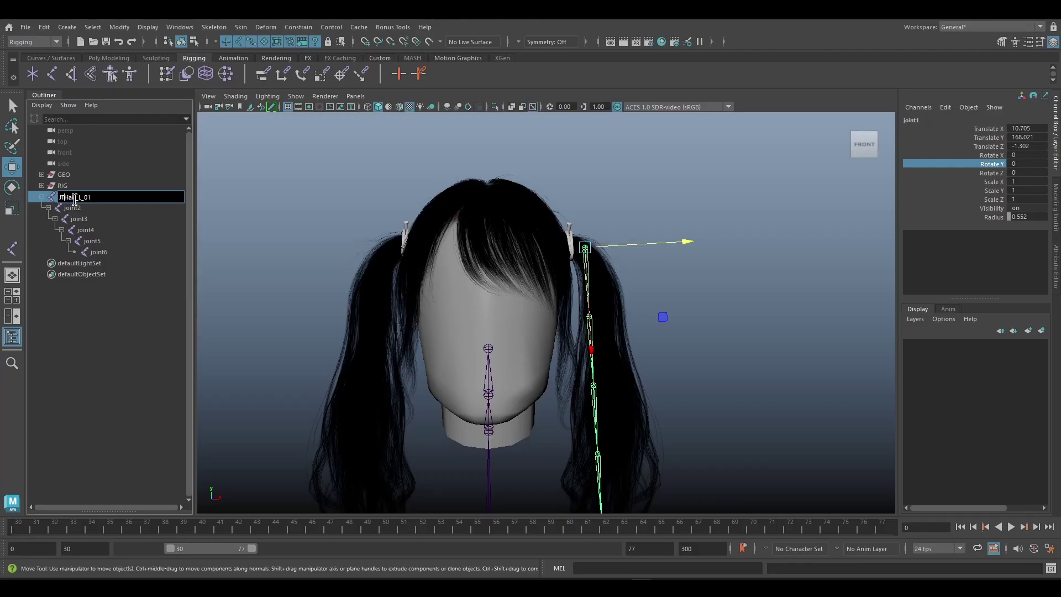
pyautogui.click(89, 207)
pyautogui.doubleClick(90, 208)
pyautogui.write('JT_Hair_L_01')
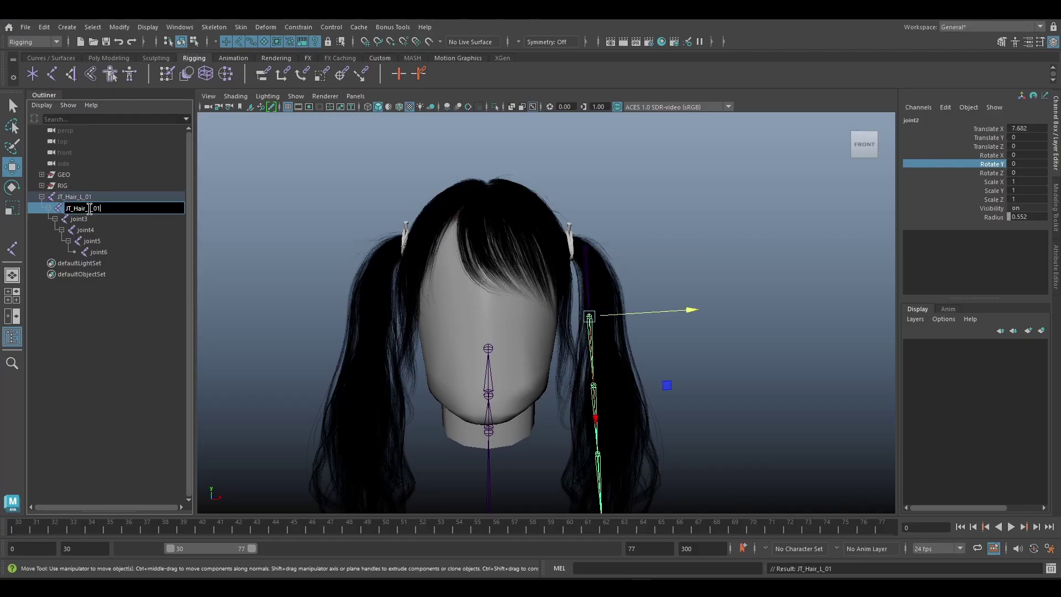
pyautogui.write('2')
pyautogui.press('Return')
# Rename joint3 as JT_Hair_L_03.
pyautogui.click(77, 219)
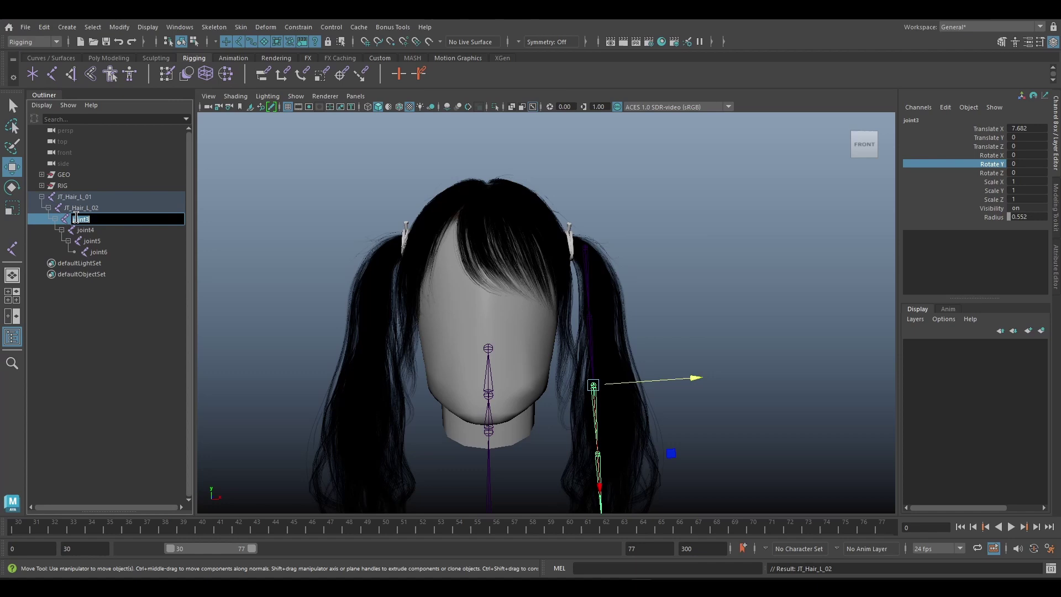
pyautogui.doubleClick(76, 218)
pyautogui.write('JT_Hair_L_01')
pyautogui.press('BackSpace')
pyautogui.press('Return')
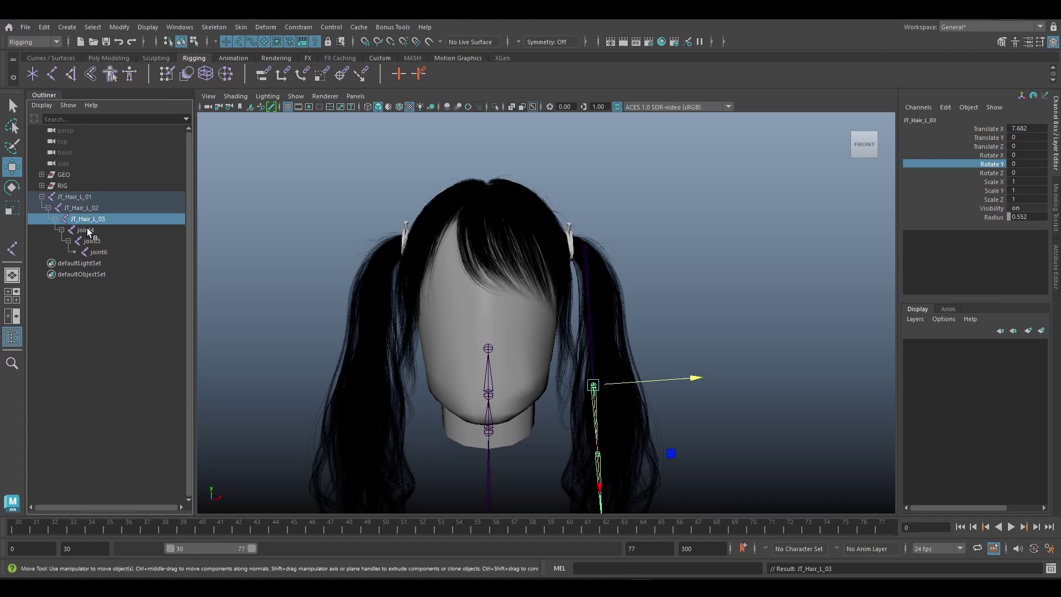
# Rename joint4 in the left ponytail chain as JT_Hair_L_04.
pyautogui.click(87, 228)
pyautogui.doubleClick(87, 229)
pyautogui.write('JT_Hair_L_03')
pyautogui.press('BackSpace')
pyautogui.write('4')
pyautogui.press('Return')
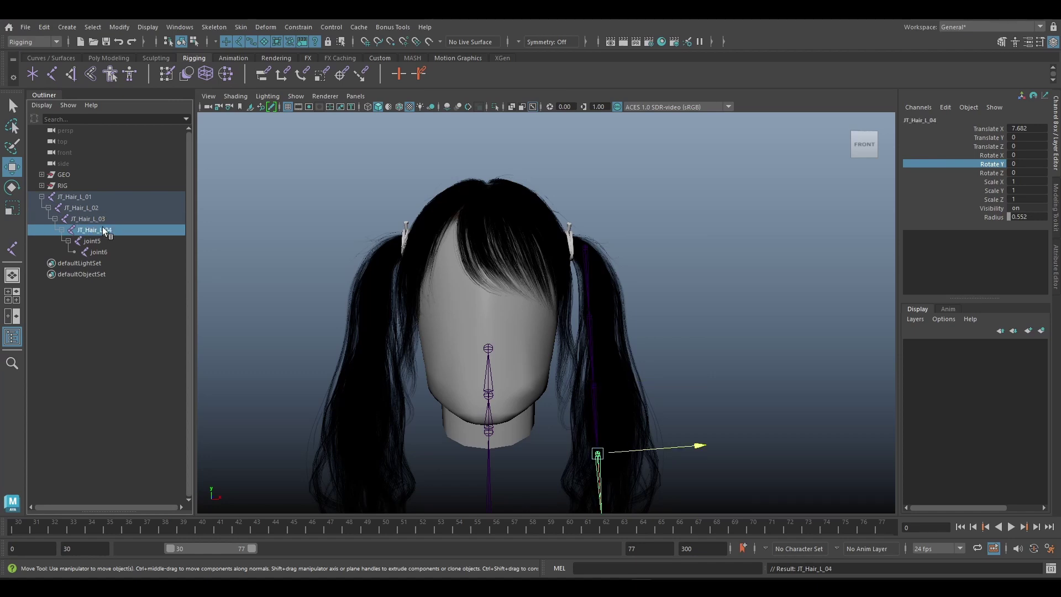
# Rename joint5 as JT_Hair_L_05 and delete the leftover end joint, joint6.
pyautogui.click(103, 239)
pyautogui.doubleClick(104, 239)
pyautogui.write('JT_Hair_L_01')
pyautogui.press('BackSpace')
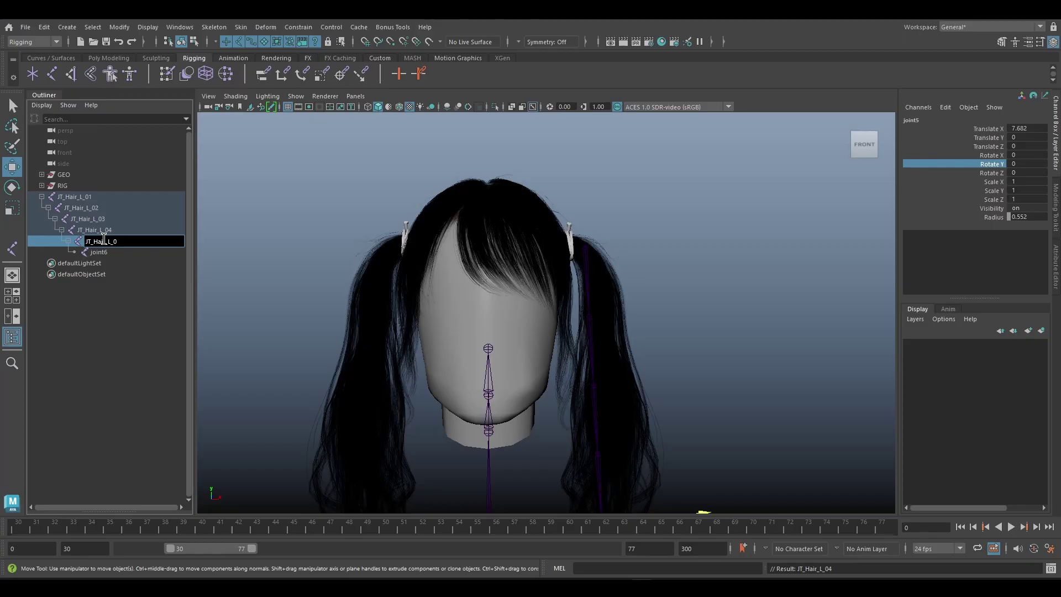
pyautogui.press('Return')
pyautogui.click(90, 252)
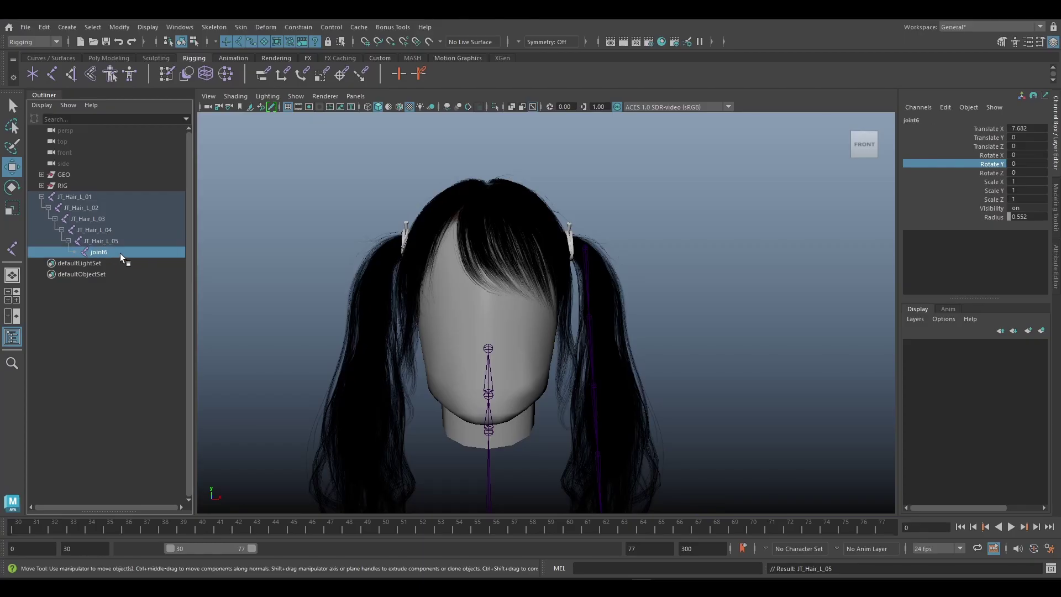
pyautogui.press('Delete')
# Parent the left ponytail root joint JT_Hair_L_01 to the head joint JT_Head.
pyautogui.scroll(-4, 472, 259)
pyautogui.scroll(5, 469, 220)
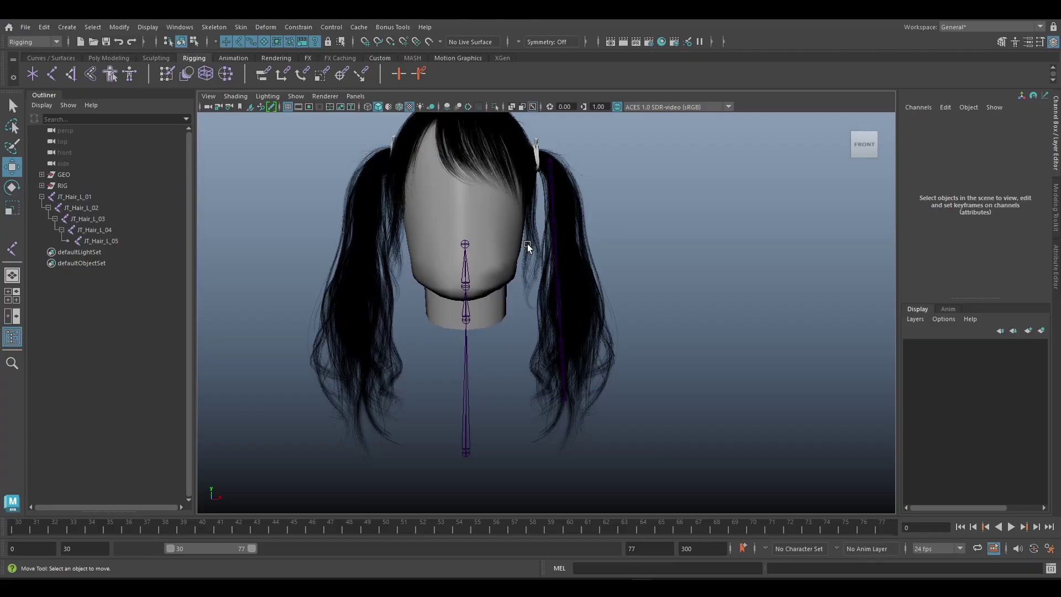
pyautogui.click(561, 183)
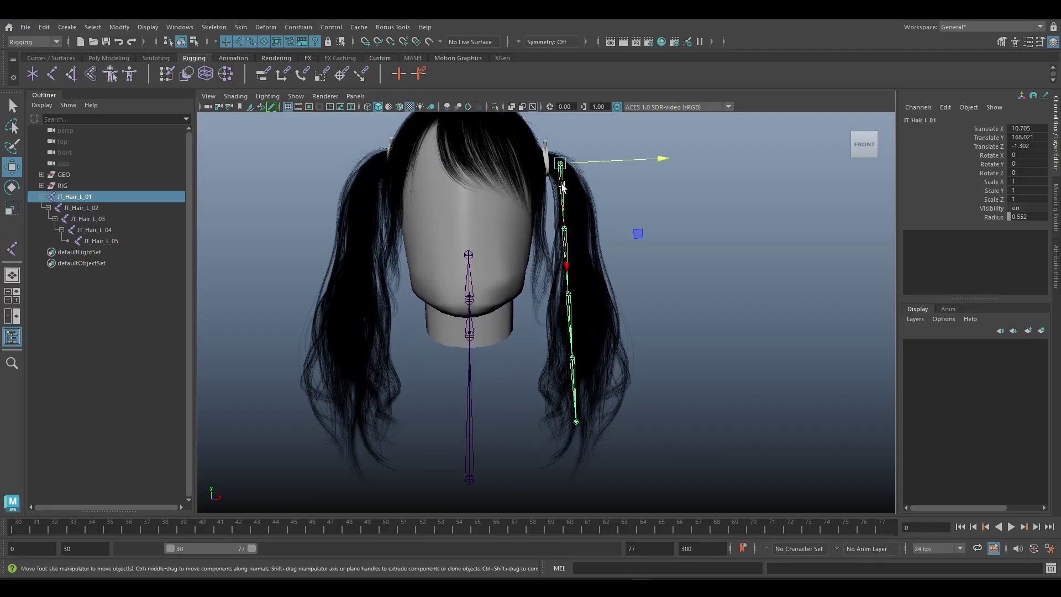
pyautogui.keyDown('shift'); pyautogui.click(469, 254); pyautogui.keyUp('shift')
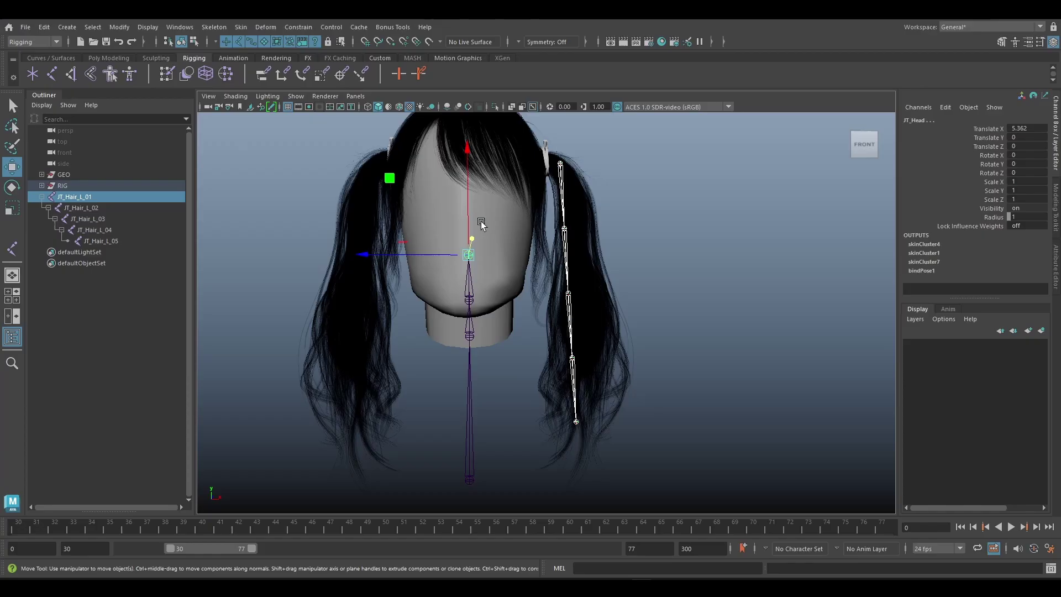
pyautogui.press('p')
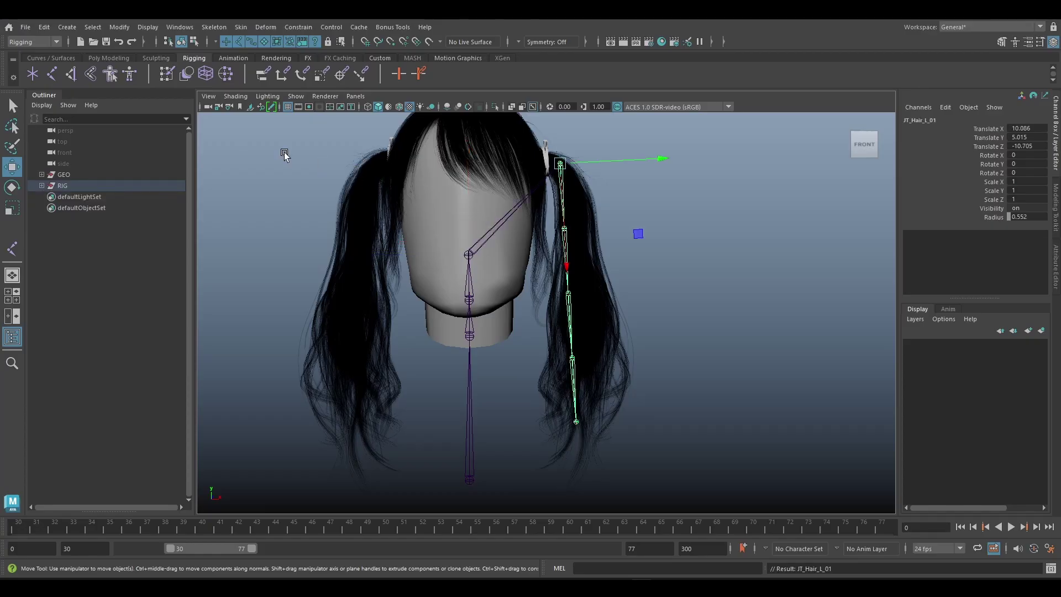
# Mirror the left ponytail joint chain across YZ with the Behavior function, replacing _L with _R in the joint names.
pyautogui.click(211, 26)
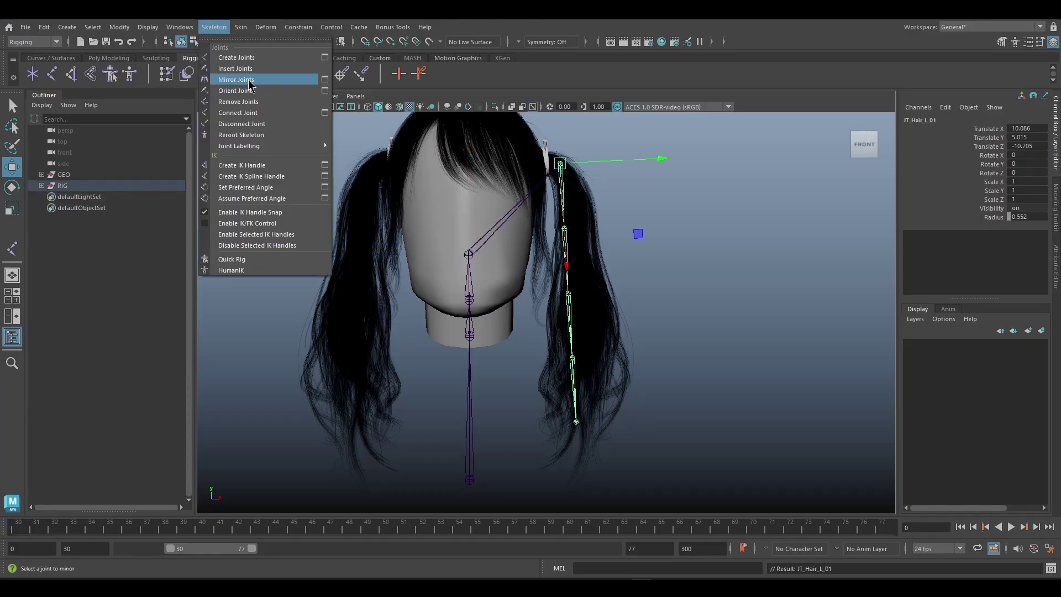
pyautogui.click(325, 79)
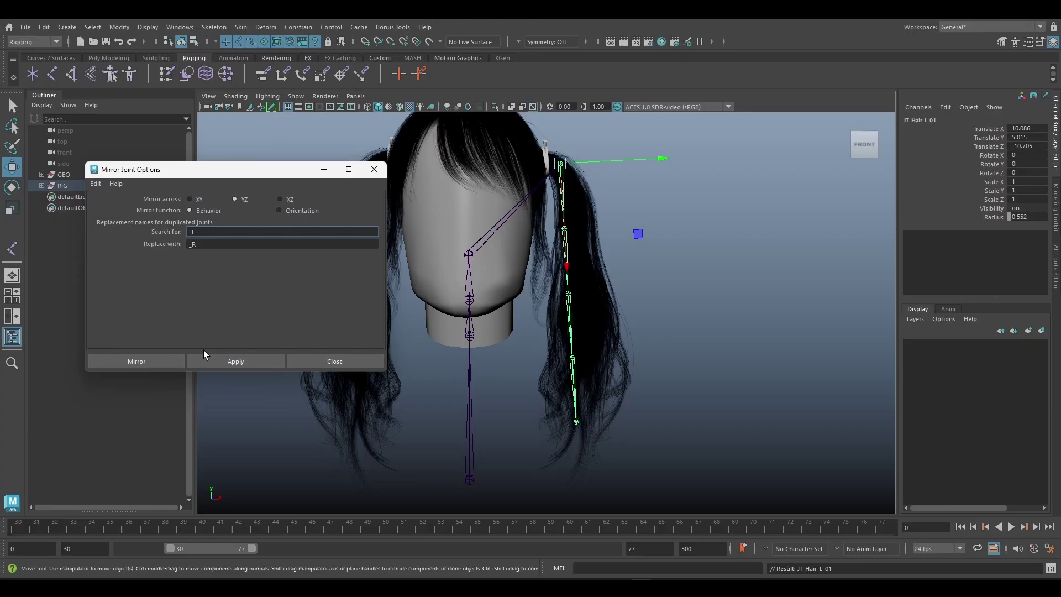
pyautogui.click(136, 360)
# Bind Hair_Mesh to the JT_Head joint hierarchy using the reset Bind Skin options with Closest distance and 5 max influences.
pyautogui.keyDown('alt'); pyautogui.moveTo(522, 249); pyautogui.dragTo(533, 196); pyautogui.keyUp('alt')
pyautogui.keyDown('alt'); pyautogui.moveTo(532, 197); pyautogui.dragTo(546, 220, button='middle'); pyautogui.keyUp('alt')
pyautogui.keyDown('alt'); pyautogui.moveTo(546, 220); pyautogui.dragTo(579, 232, button='right'); pyautogui.keyUp('alt')
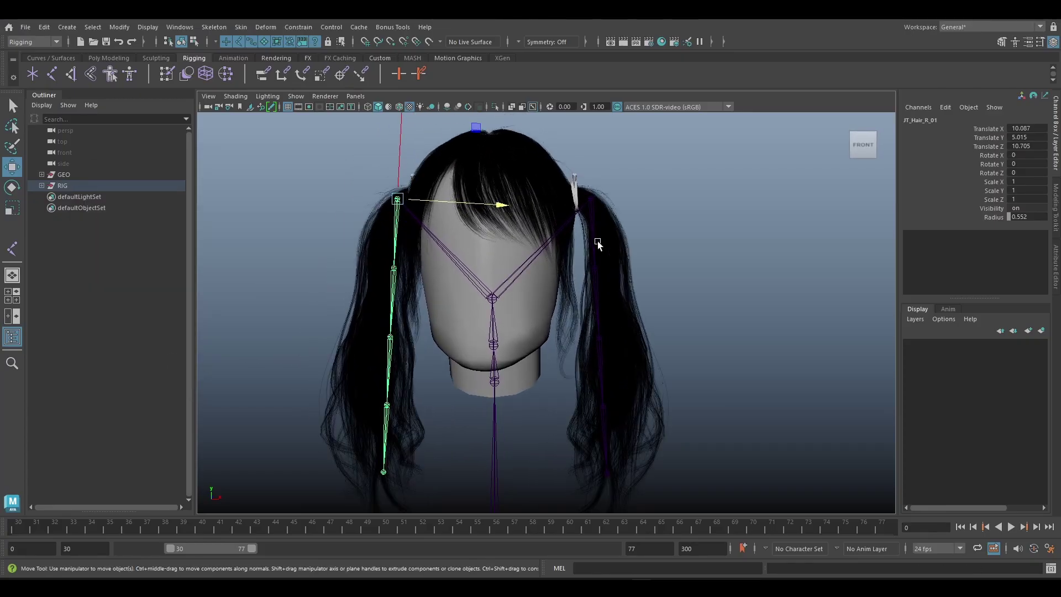
pyautogui.keyDown('alt'); pyautogui.moveTo(597, 258); pyautogui.dragTo(508, 266); pyautogui.keyUp('alt')
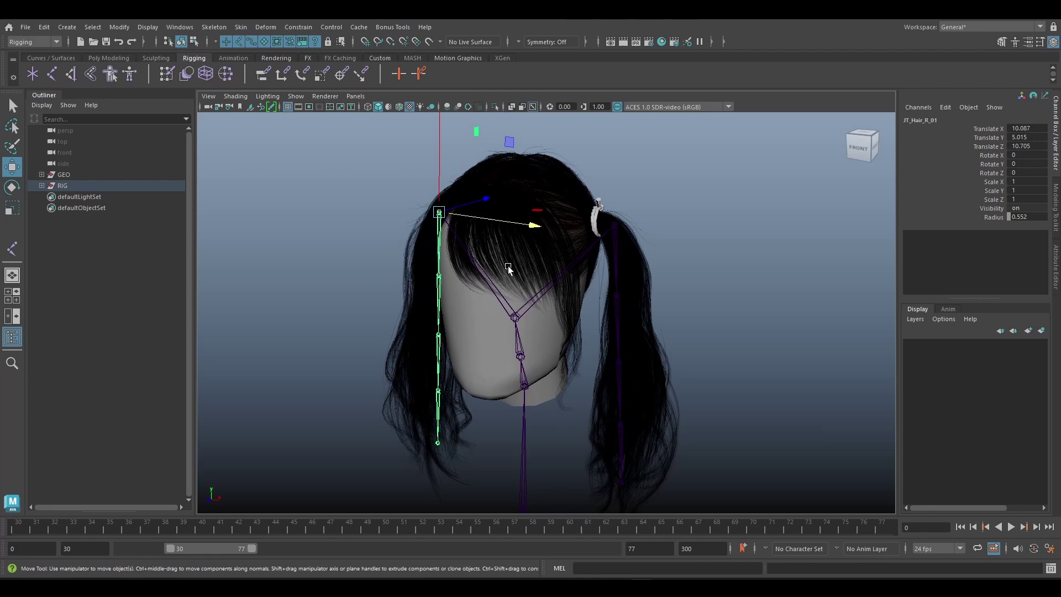
pyautogui.keyDown('alt'); pyautogui.moveTo(508, 266); pyautogui.dragTo(535, 284, button='right'); pyautogui.keyUp('alt')
pyautogui.click(512, 321)
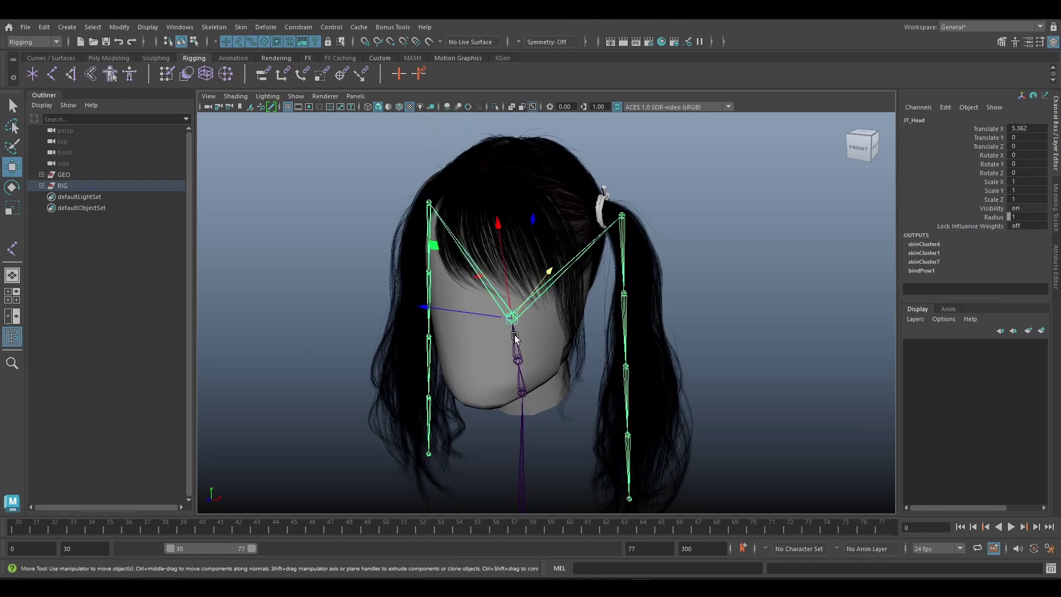
pyautogui.click(545, 184)
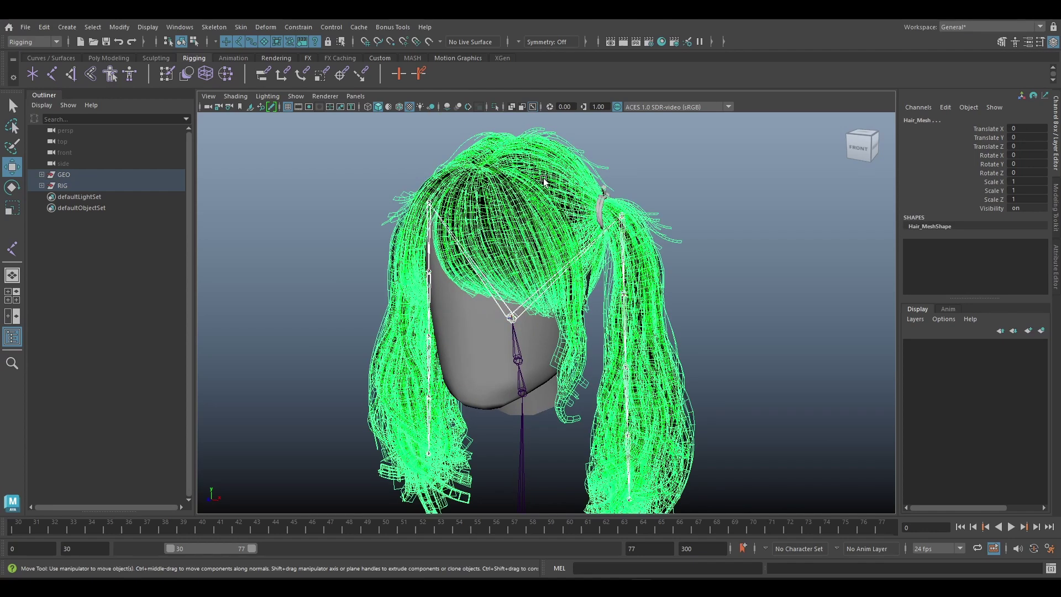
pyautogui.click(241, 27)
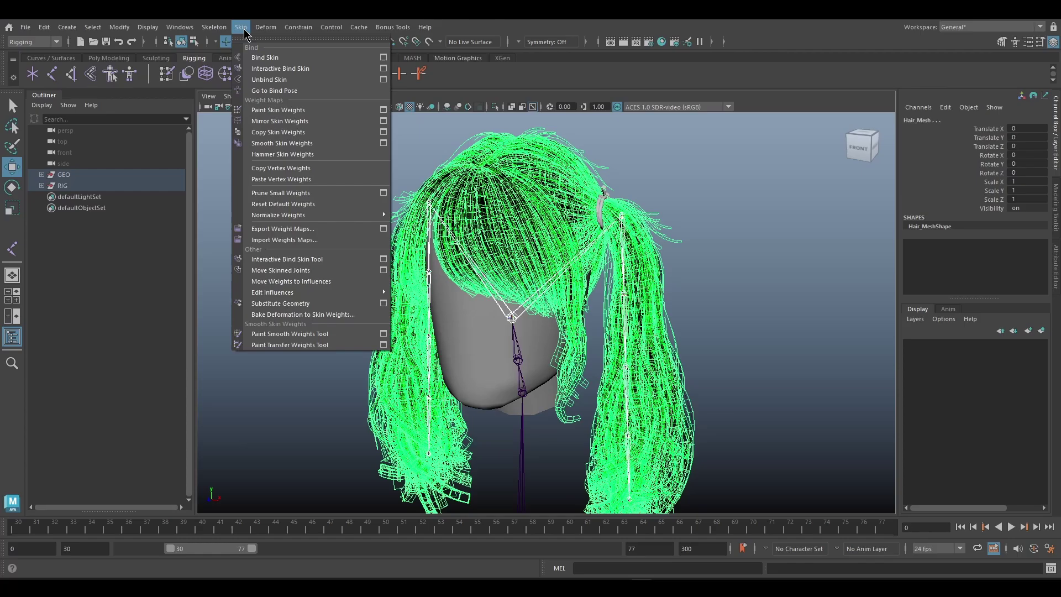
pyautogui.click(382, 57)
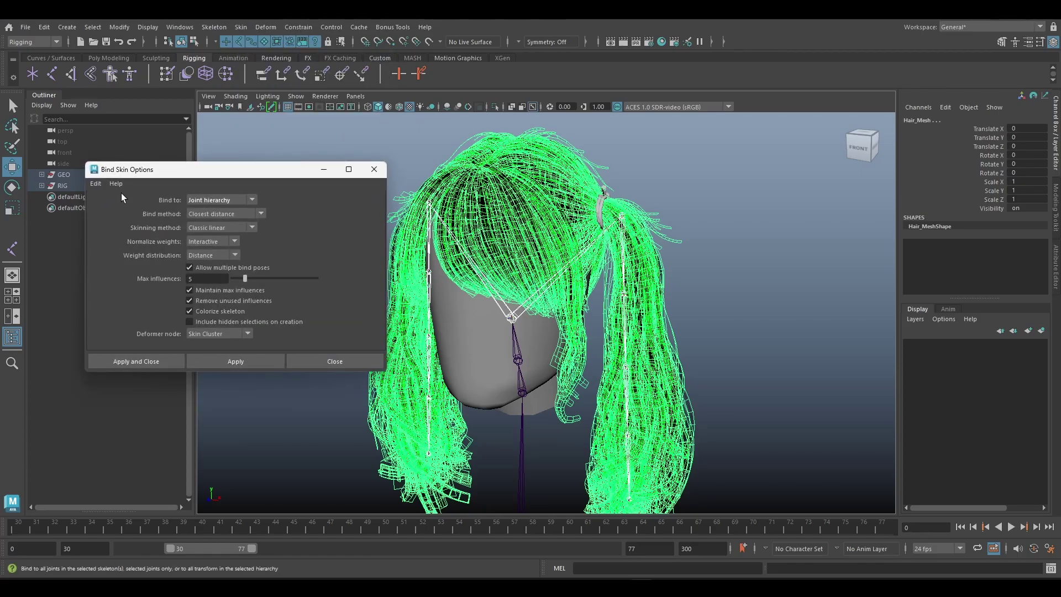
pyautogui.click(96, 184)
pyautogui.click(121, 205)
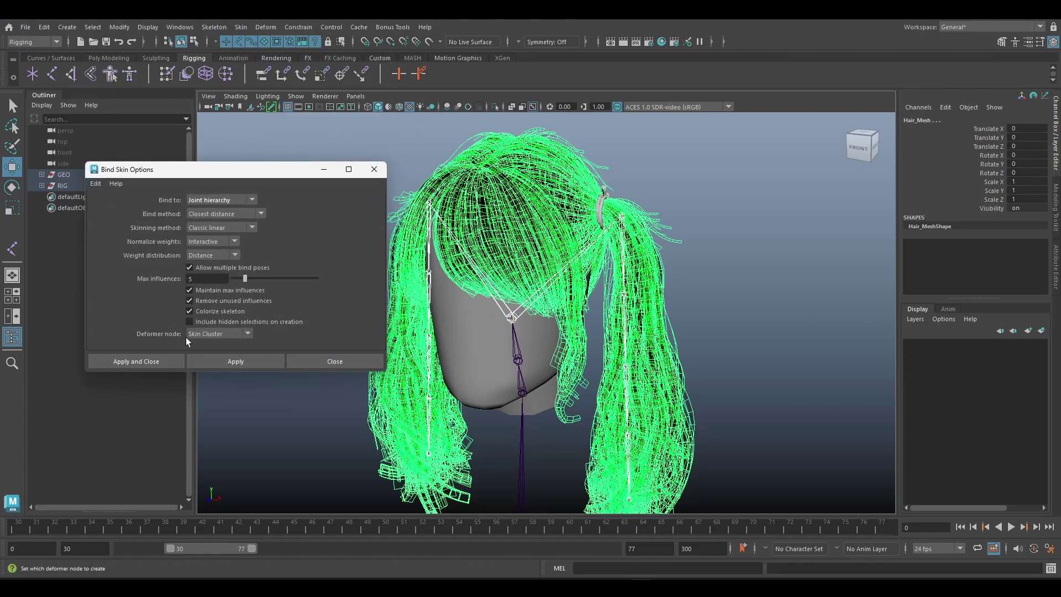
pyautogui.click(136, 361)
# Test the hair binding by rotating the JT_Neck02 joint, and undo the rotation.
pyautogui.keyDown('alt'); pyautogui.moveTo(539, 196); pyautogui.dragTo(568, 155); pyautogui.keyUp('alt')
pyautogui.keyDown('alt'); pyautogui.moveTo(569, 156); pyautogui.dragTo(541, 260, button='right'); pyautogui.keyUp('alt')
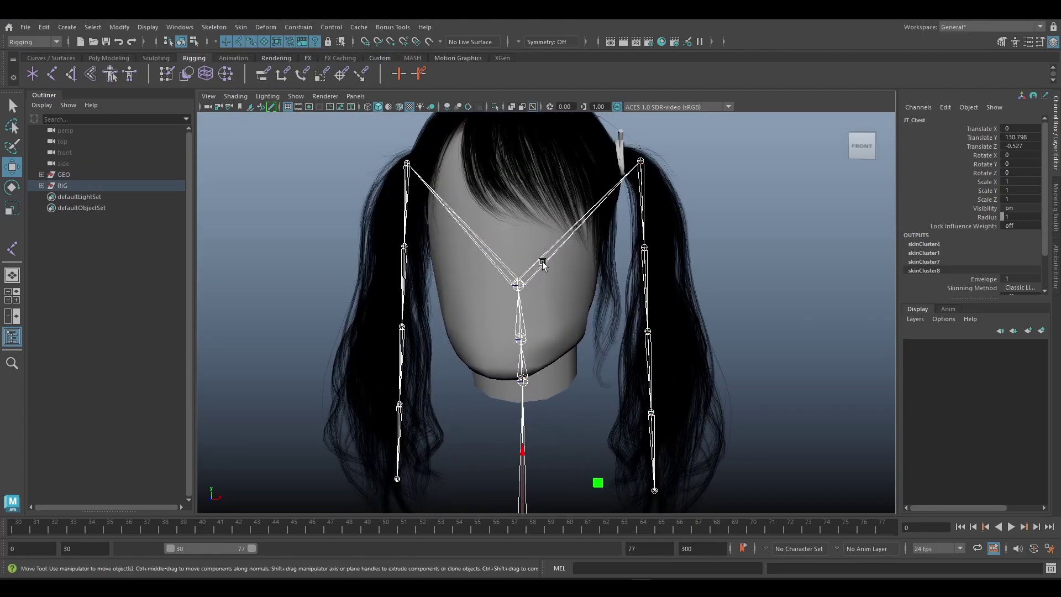
pyautogui.click(518, 302)
pyautogui.press('e')
pyautogui.moveTo(536, 299); pyautogui.dragTo(509, 284)
pyautogui.hotkey('ctrl', 'z')
pyautogui.press('q')
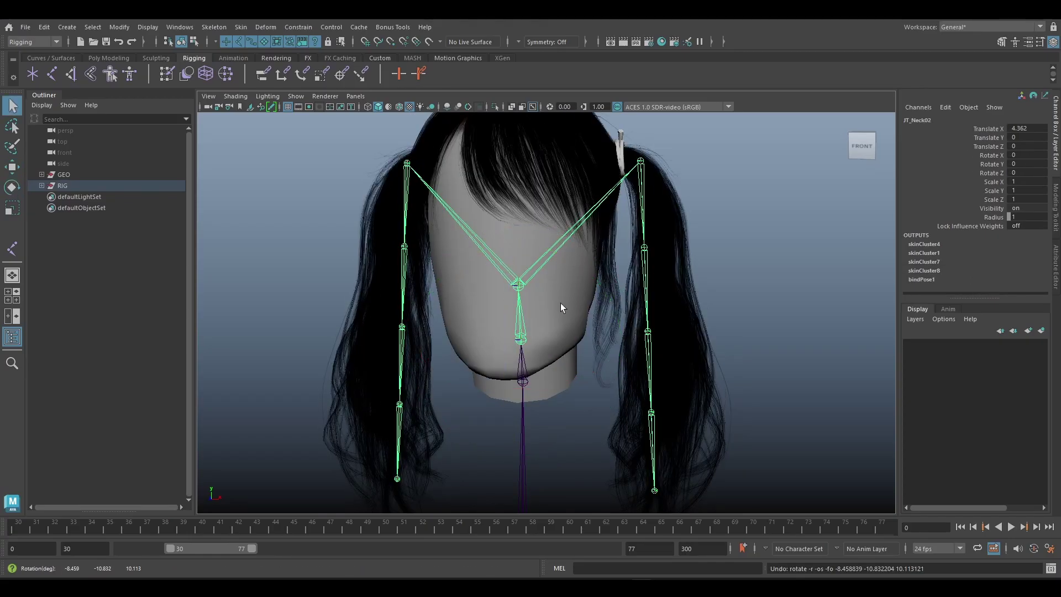
# Copy the skin weights from Head_Mesh to Hair_Mesh.
pyautogui.click(560, 303)
pyautogui.keyDown('alt'); pyautogui.moveTo(570, 265); pyautogui.dragTo(575, 263, button='right'); pyautogui.keyUp('alt')
pyautogui.keyDown('alt'); pyautogui.moveTo(575, 263); pyautogui.dragTo(568, 273, button='middle'); pyautogui.keyUp('alt')
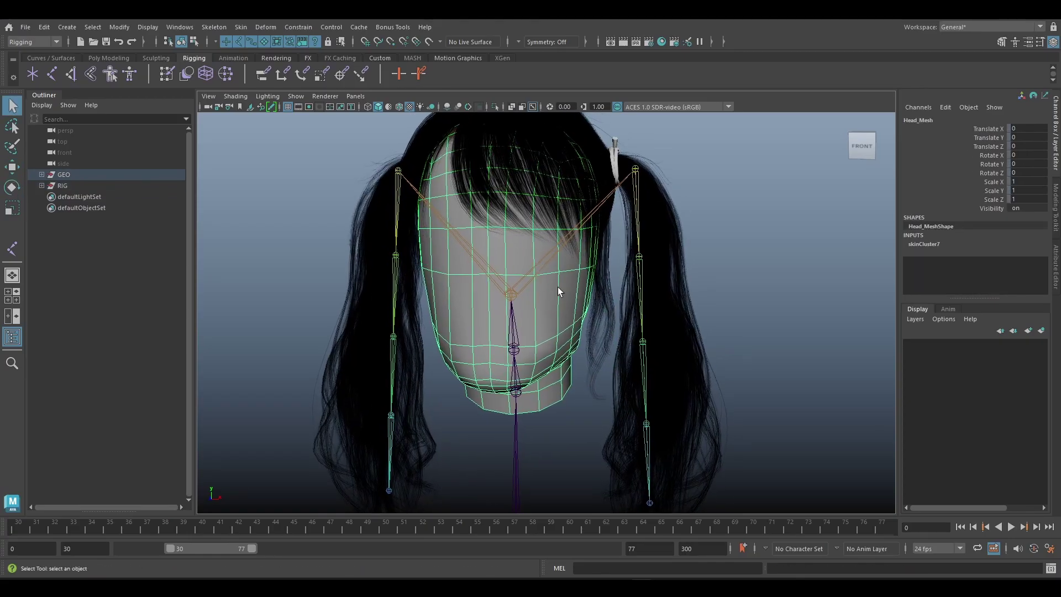
pyautogui.click(495, 181)
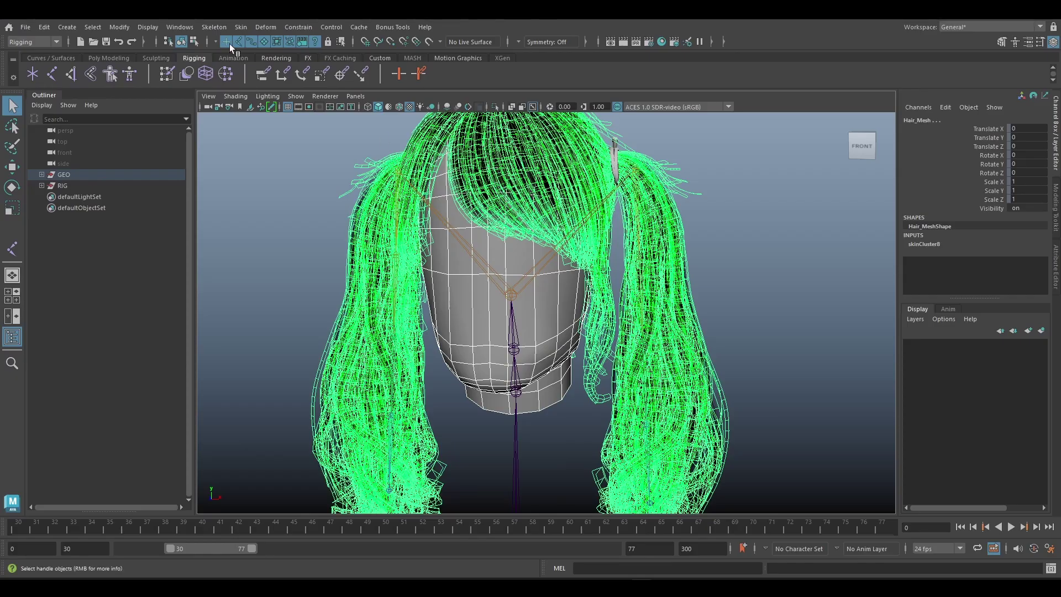
pyautogui.click(241, 27)
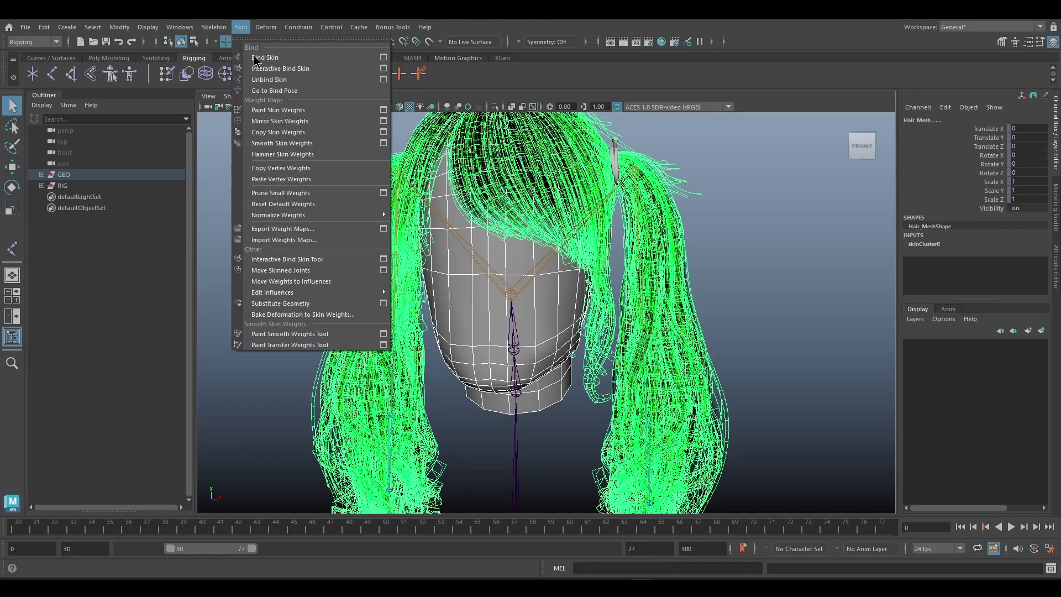
pyautogui.click(304, 134)
# Select the JT_Neck02 joint and check the hair binding after the weight copy.
pyautogui.keyDown('alt'); pyautogui.moveTo(336, 161); pyautogui.dragTo(386, 191); pyautogui.keyUp('alt')
pyautogui.click(781, 237)
pyautogui.keyDown('alt'); pyautogui.moveTo(782, 237); pyautogui.dragTo(601, 331); pyautogui.keyUp('alt')
pyautogui.click(588, 371)
pyautogui.press('e')
pyautogui.keyDown('alt'); pyautogui.moveTo(588, 372); pyautogui.dragTo(691, 249); pyautogui.keyUp('alt')
pyautogui.press('w')
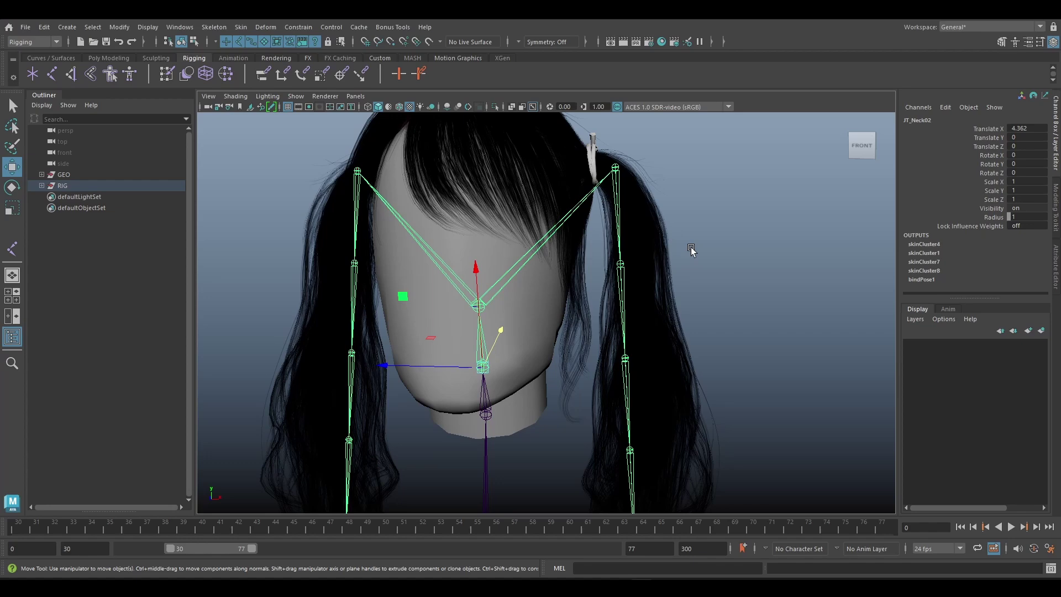
pyautogui.click(698, 244)
# Duplicate Hair_Mesh and rename the copy Hair_Mesh_DMY.
pyautogui.keyDown('alt'); pyautogui.moveTo(697, 244); pyautogui.dragTo(600, 247, button='right'); pyautogui.keyUp('alt')
pyautogui.moveTo(601, 249)
pyautogui.keyDown('alt'); pyautogui.mouseDown()
pyautogui.moveTo(580, 209)
pyautogui.moveTo(669, 198)
pyautogui.moveTo(644, 198)
pyautogui.moveTo(599, 249)
pyautogui.mouseUp(); pyautogui.keyUp('alt')
pyautogui.click(608, 242)
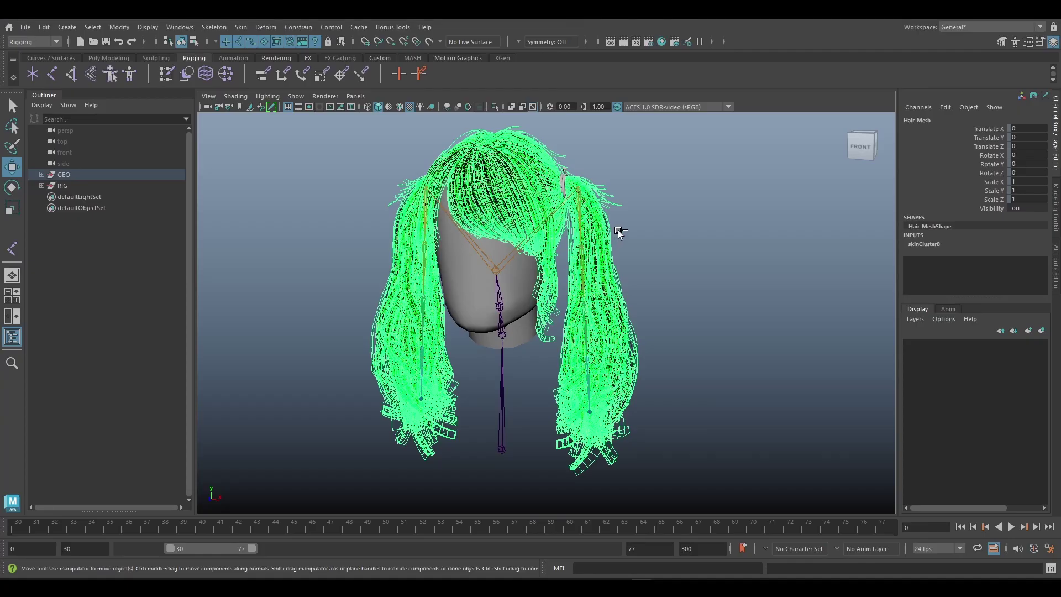
pyautogui.hotkey('ctrl', 'd')
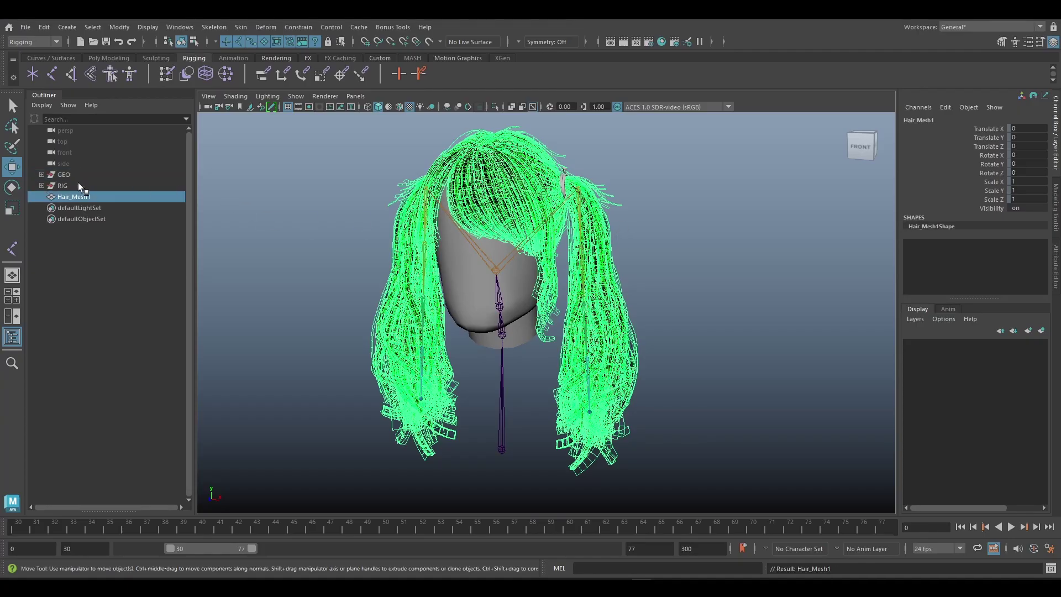
pyautogui.doubleClick(94, 198)
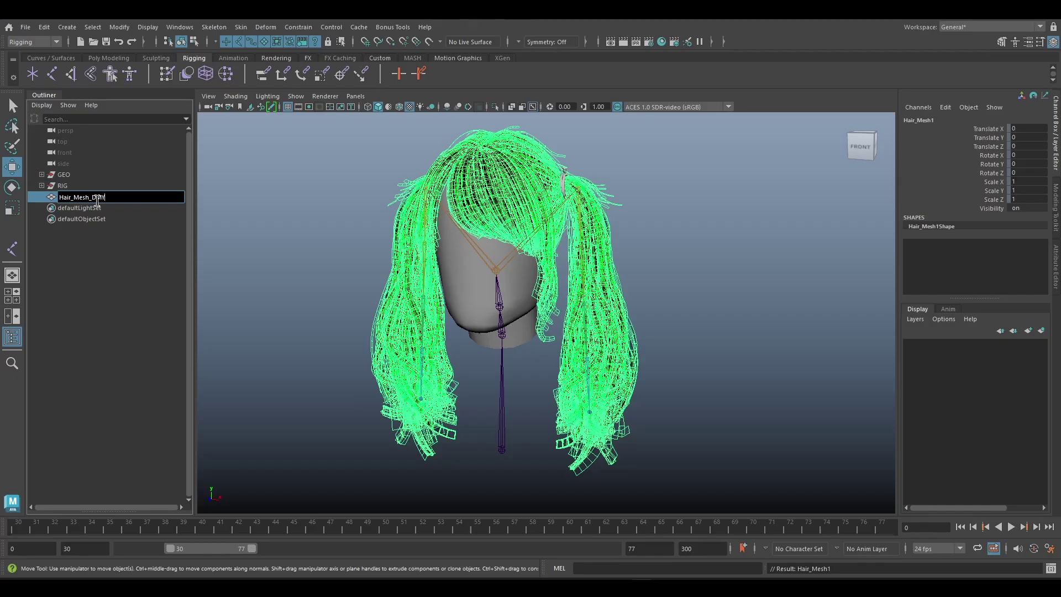
pyautogui.press('Return')
# Select all faces of one matching long hair strand on each ponytail of Hair_Mesh_DMY.
pyautogui.keyDown('alt'); pyautogui.moveTo(532, 256); pyautogui.dragTo(568, 280); pyautogui.keyUp('alt')
pyautogui.scroll(5, 568, 280)
pyautogui.keyDown('alt'); pyautogui.moveTo(574, 386); pyautogui.dragTo(597, 222, button='middle'); pyautogui.keyUp('alt')
pyautogui.keyDown('alt'); pyautogui.moveTo(597, 222); pyautogui.dragTo(620, 262, button='right'); pyautogui.keyUp('alt')
pyautogui.click(1055, 207)
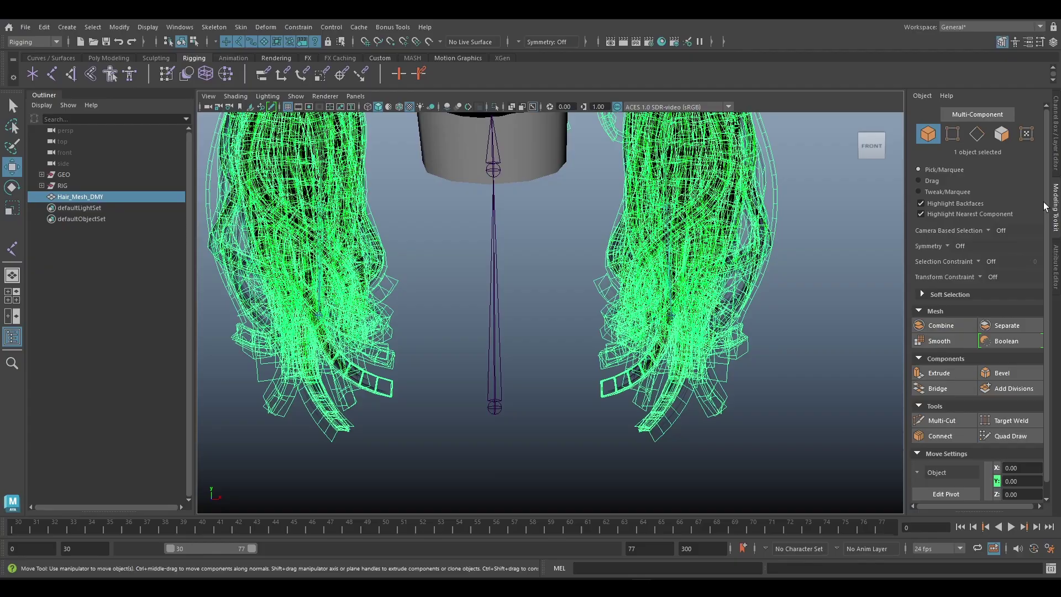
pyautogui.click(1009, 135)
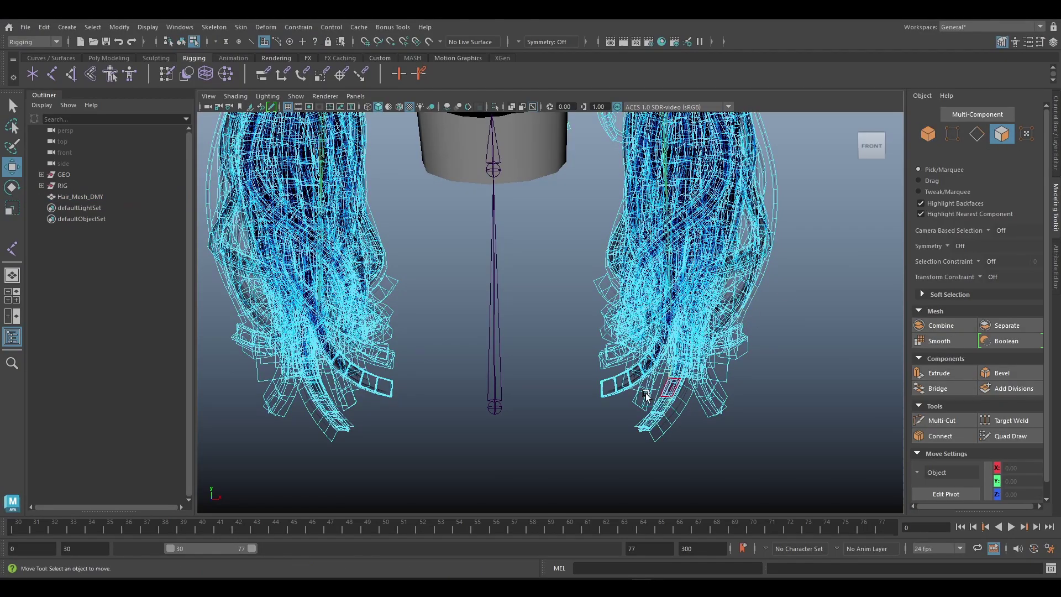
pyautogui.keyDown('alt'); pyautogui.moveTo(630, 404); pyautogui.dragTo(629, 306, button='middle'); pyautogui.keyUp('alt')
pyautogui.keyDown('alt'); pyautogui.moveTo(629, 307); pyautogui.dragTo(724, 350, button='right'); pyautogui.keyUp('alt')
pyautogui.keyDown('alt'); pyautogui.moveTo(724, 349); pyautogui.dragTo(727, 359); pyautogui.keyUp('alt')
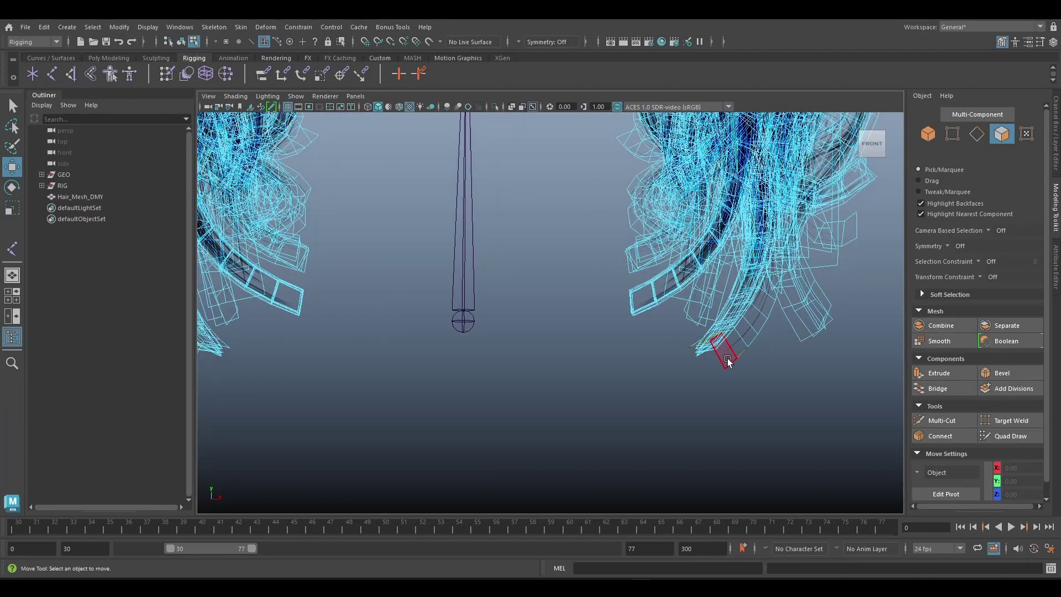
pyautogui.doubleClick(727, 359)
pyautogui.scroll(-3, 727, 359)
pyautogui.keyDown('alt'); pyautogui.moveTo(401, 336); pyautogui.dragTo(543, 337, button='middle'); pyautogui.keyUp('alt')
pyautogui.scroll(1, 545, 338)
pyautogui.keyDown('alt'); pyautogui.moveTo(534, 340); pyautogui.dragTo(487, 332); pyautogui.keyUp('alt')
pyautogui.keyDown('shift'); pyautogui.doubleClick(487, 333); pyautogui.keyUp('shift')
# Invert the face selection on Hair_Mesh_DMY and delete everything except the two chosen strands.
pyautogui.keyDown('alt'); pyautogui.moveTo(587, 296); pyautogui.dragTo(547, 302); pyautogui.keyUp('alt')
pyautogui.scroll(-2, 559, 301)
pyautogui.keyDown('alt'); pyautogui.moveTo(573, 302); pyautogui.dragTo(550, 343, button='middle'); pyautogui.keyUp('alt')
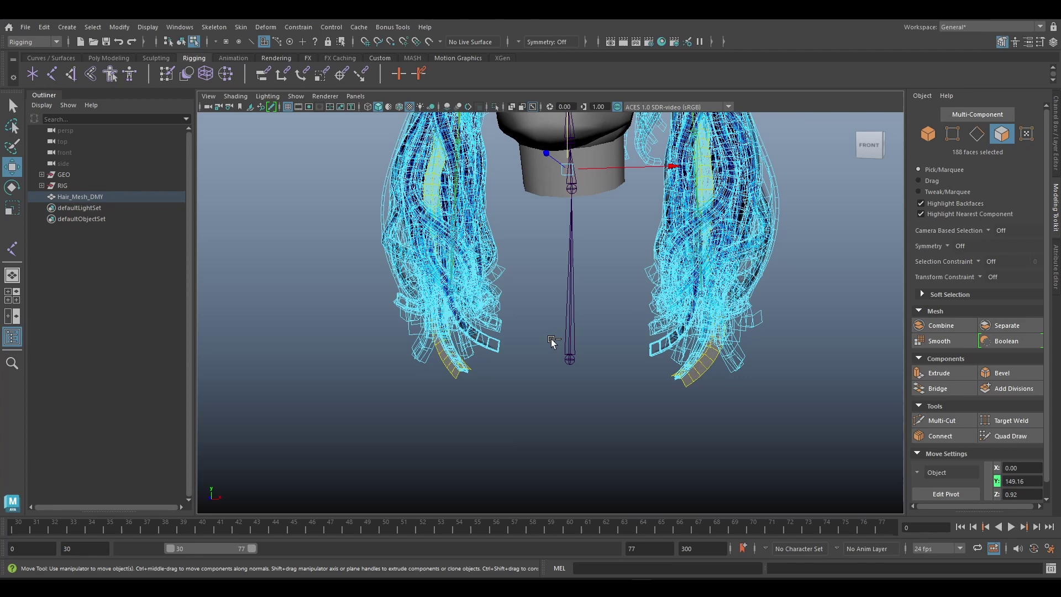
pyautogui.hotkey('ctrl', 'shift', 'i')
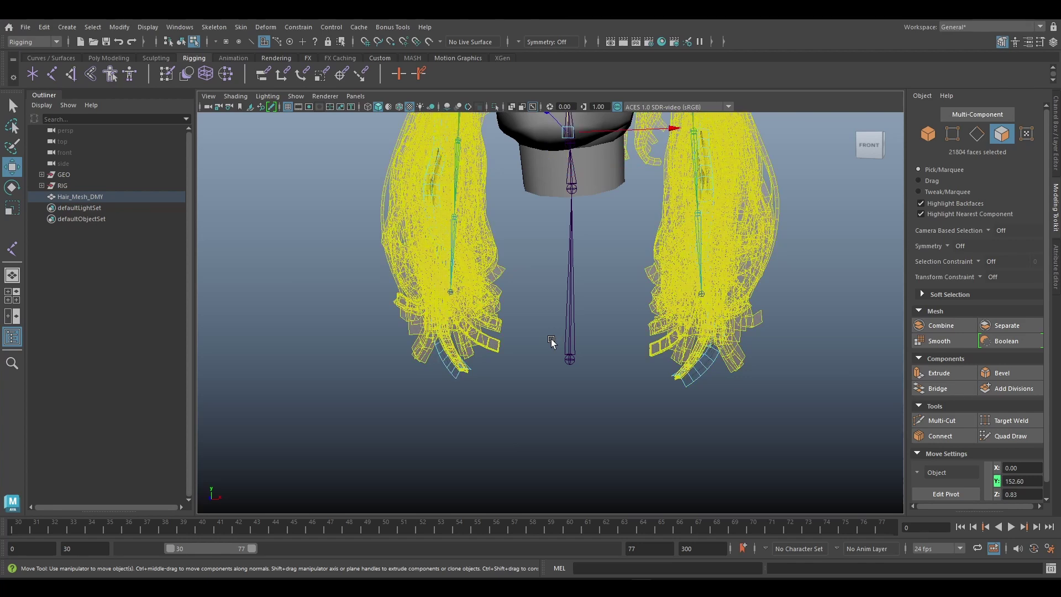
pyautogui.press('Delete')
# Return to object selection and hide the original Hair_Mesh.
pyautogui.scroll(-4, 551, 348)
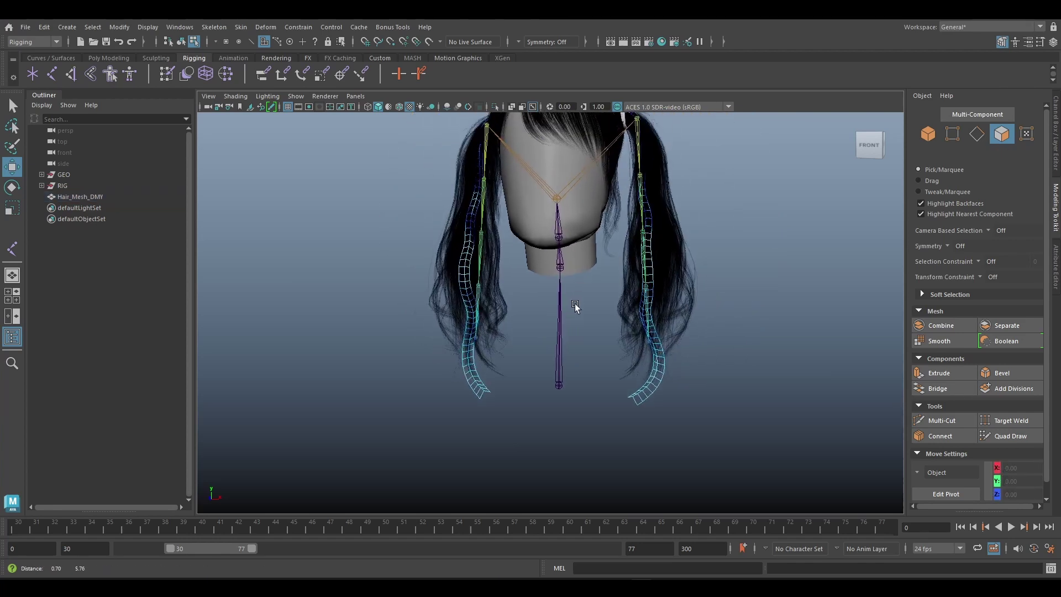
pyautogui.click(928, 133)
pyautogui.scroll(1, 624, 260)
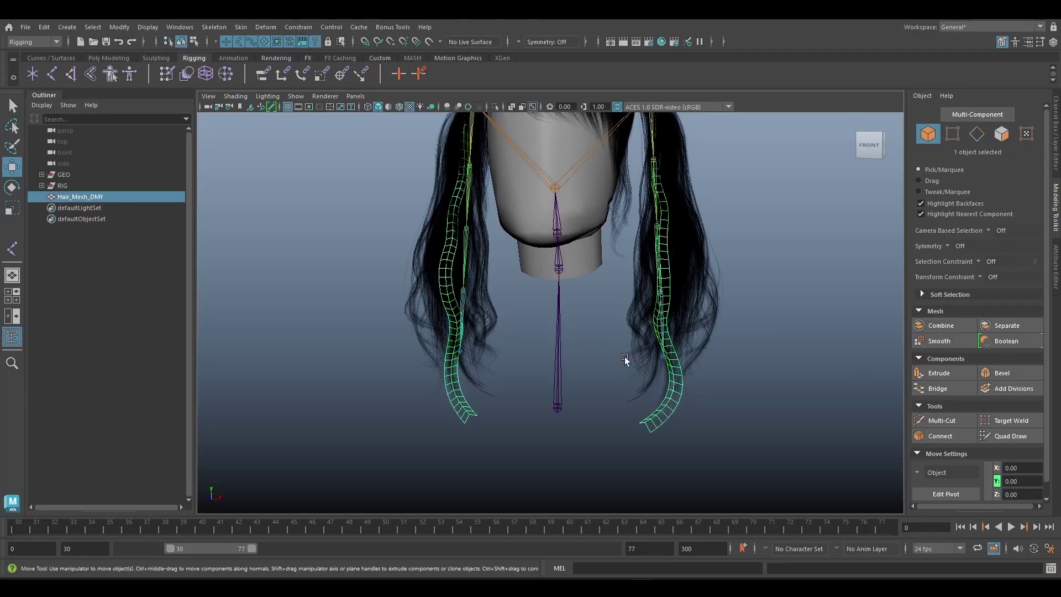
pyautogui.click(687, 249)
pyautogui.hotkey('ctrl', 'h')
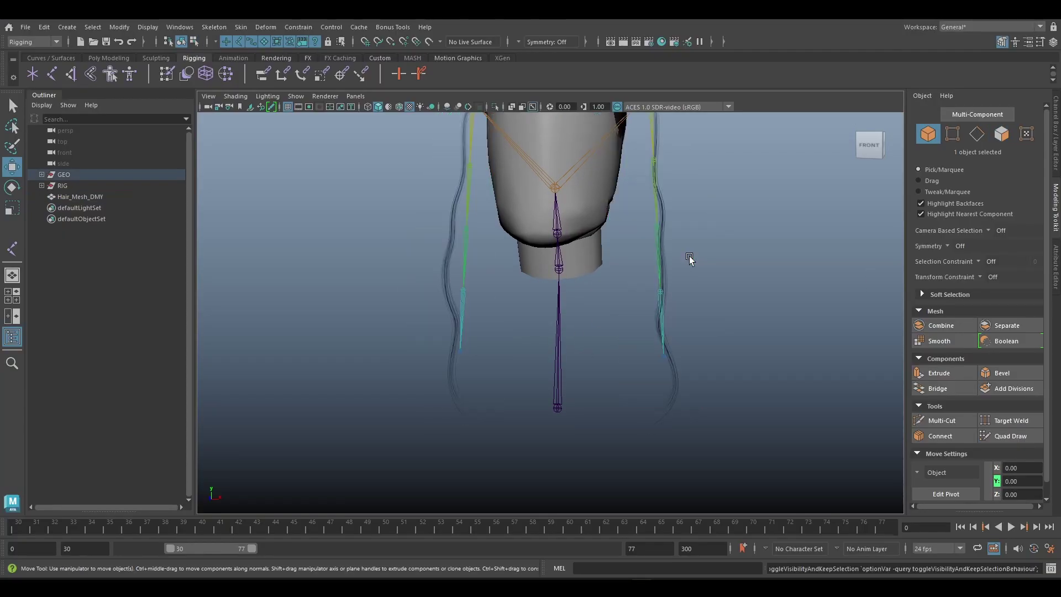
# Show the viewport with the default material so the two dummy strands display as solid geometry.
pyautogui.scroll(1, 658, 242)
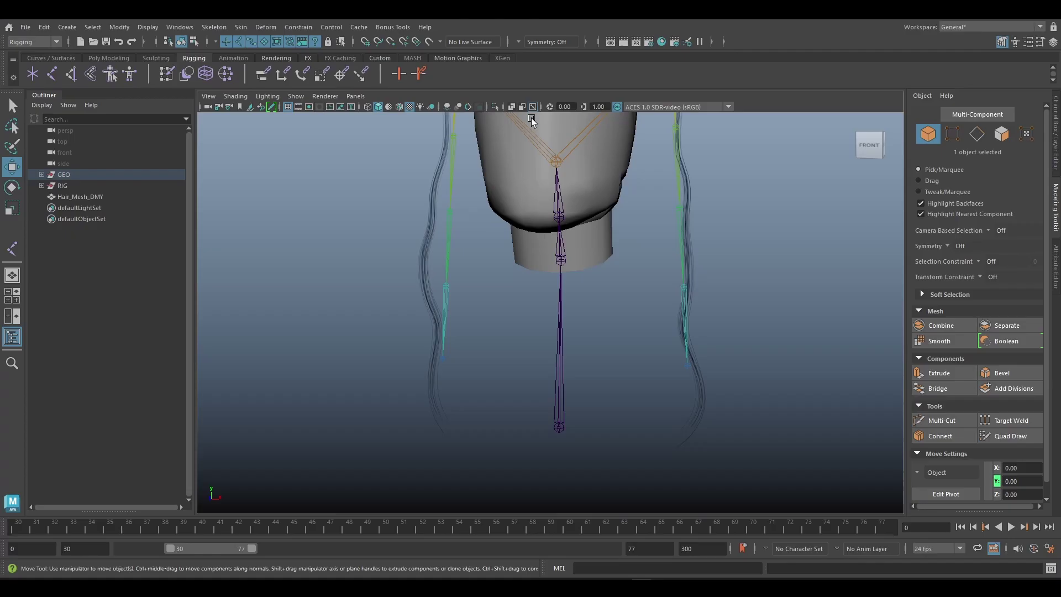
pyautogui.click(388, 106)
pyautogui.keyDown('alt'); pyautogui.moveTo(665, 221); pyautogui.dragTo(645, 254, button='middle'); pyautogui.keyUp('alt')
pyautogui.scroll(1, 645, 254)
pyautogui.keyDown('alt'); pyautogui.moveTo(646, 282); pyautogui.dragTo(689, 309); pyautogui.keyUp('alt')
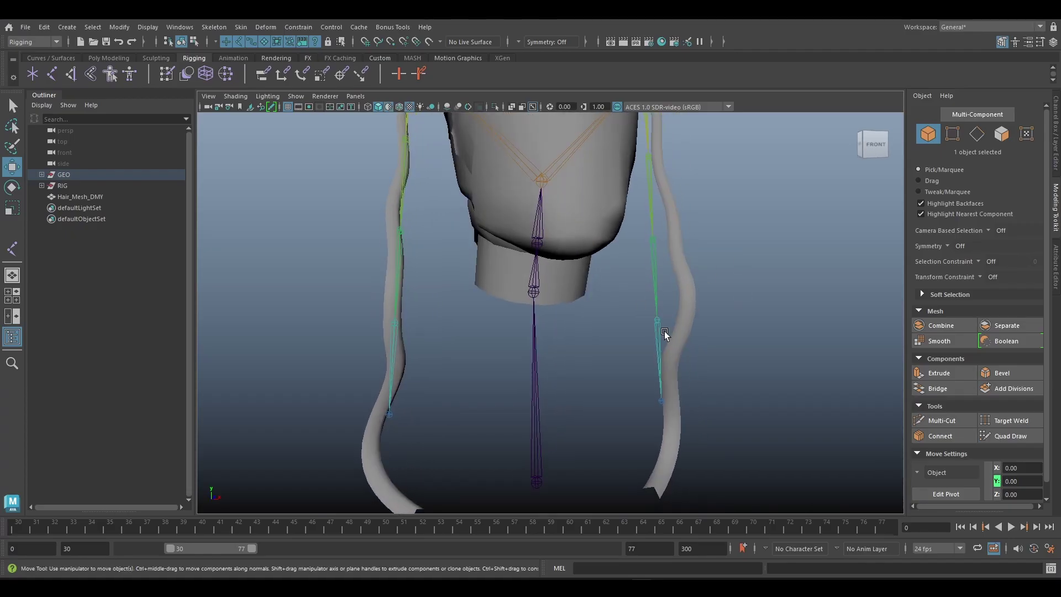
# Bind the two-strand Hair_Mesh_DMY to the head and ponytail joint hierarchy with Bind Skin.
pyautogui.click(694, 291)
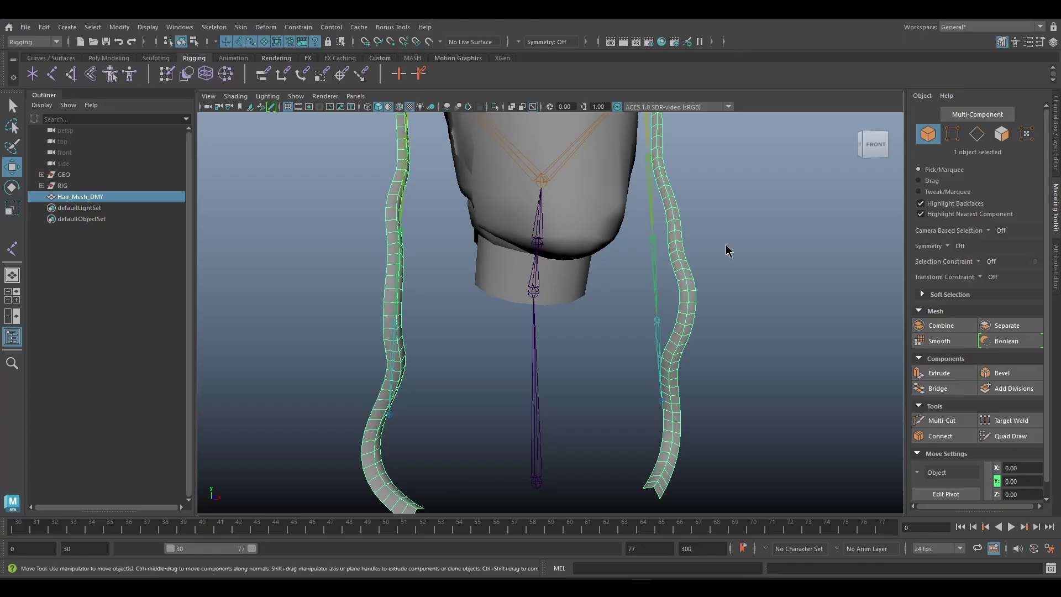
pyautogui.moveTo(726, 247); pyautogui.dragTo(634, 190, button='right')
pyautogui.moveTo(723, 244); pyautogui.dragTo(727, 246, button='right')
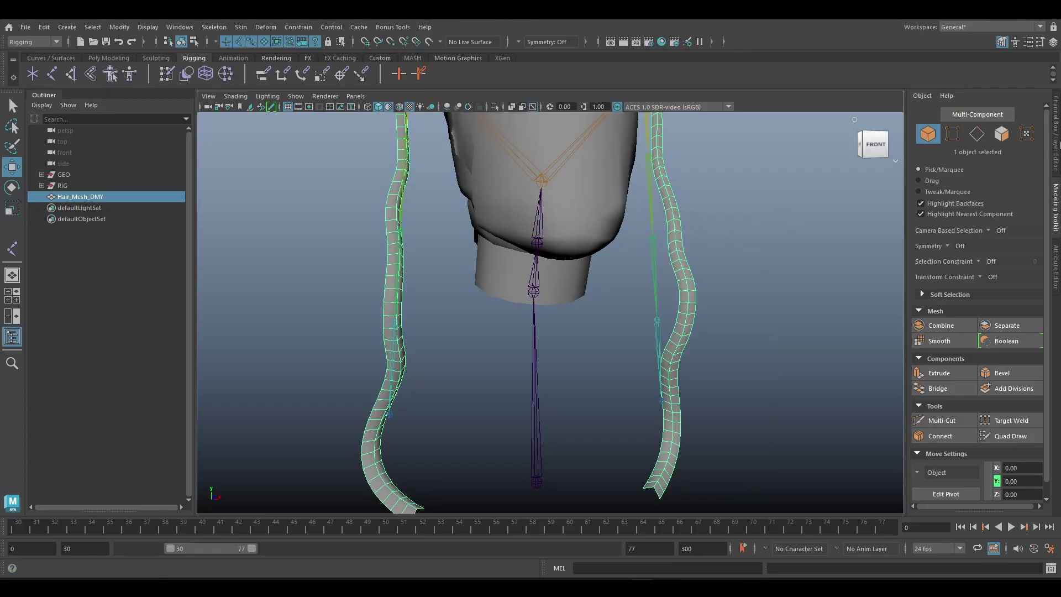
pyautogui.click(542, 194)
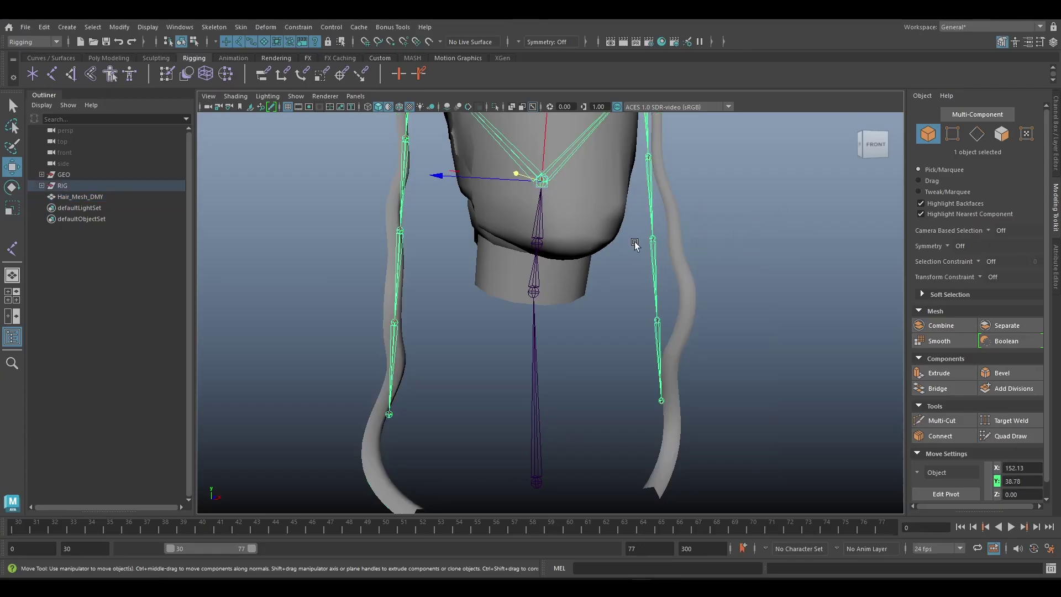
pyautogui.keyDown('shift'); pyautogui.click(677, 225); pyautogui.keyUp('shift')
pyautogui.click(241, 27)
pyautogui.click(266, 65)
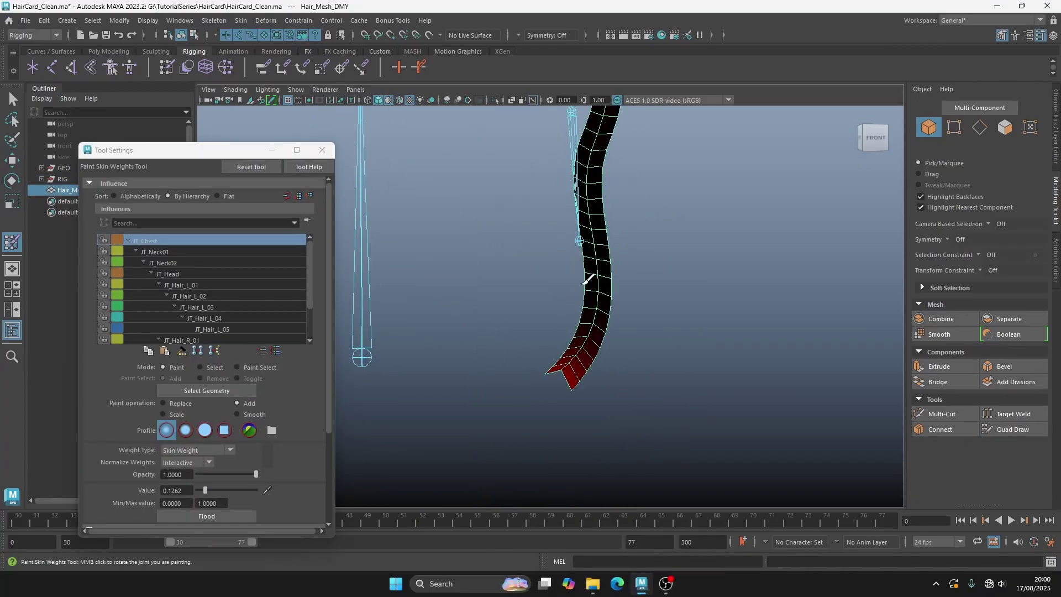
# Paint added skin weight of 1 for JT_Hair_L_05 over the strand section from the tip up to the end joint.
pyautogui.click(211, 329)
pyautogui.click(571, 375)
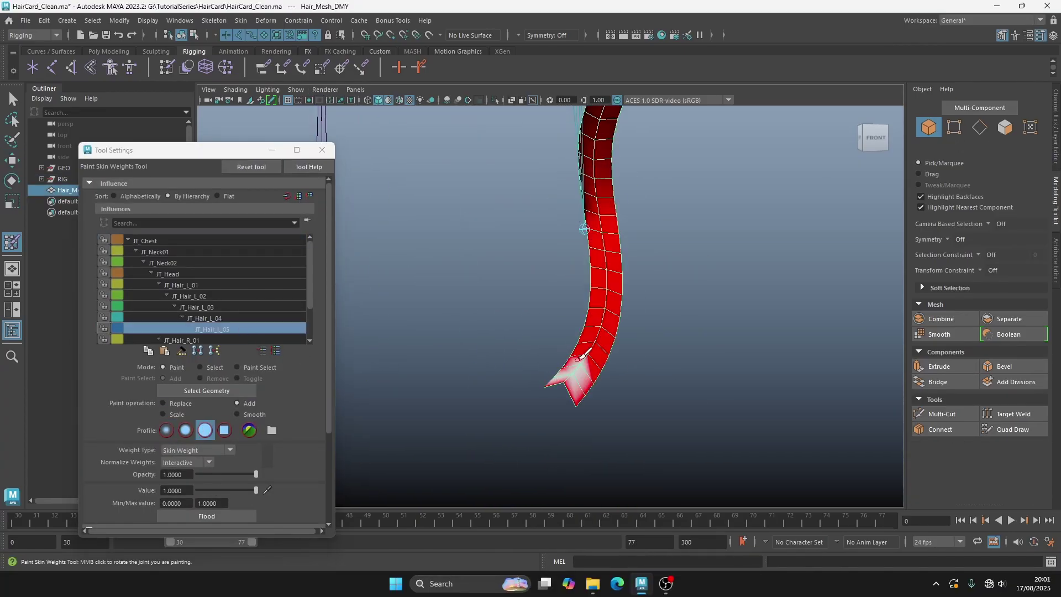
pyautogui.keyDown('alt'); pyautogui.moveTo(572, 361); pyautogui.dragTo(585, 376); pyautogui.keyUp('alt')
pyautogui.press('b')
pyautogui.moveTo(569, 350); pyautogui.dragTo(595, 350)
pyautogui.keyDown('alt'); pyautogui.moveTo(612, 234); pyautogui.dragTo(566, 250); pyautogui.keyUp('alt')
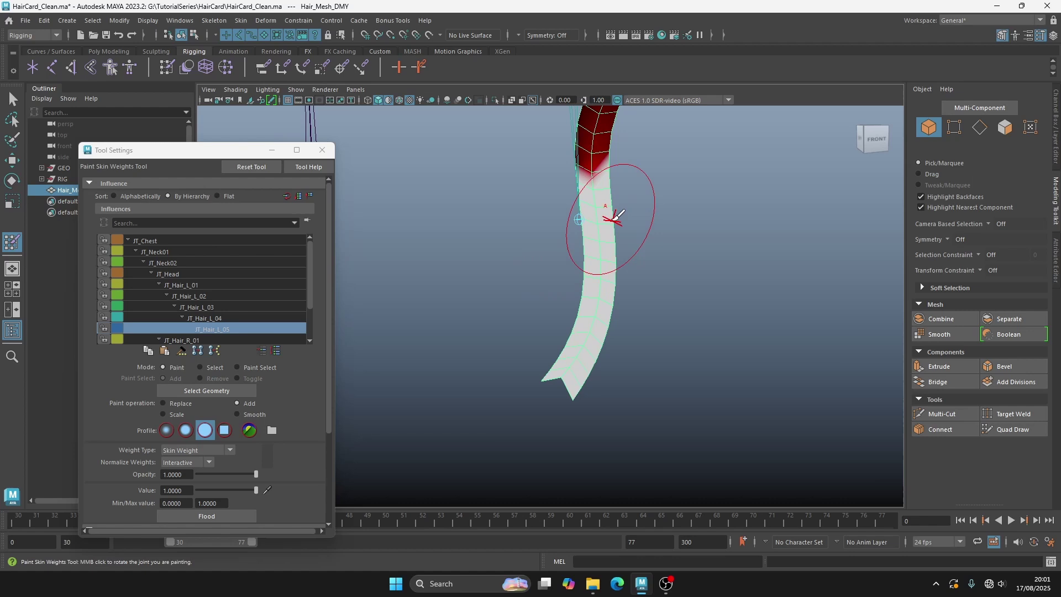
pyautogui.keyDown('alt'); pyautogui.moveTo(603, 158); pyautogui.dragTo(606, 228, button='middle'); pyautogui.keyUp('alt')
# Paint full skin weight for JT_Hair_L_04 and JT_Hair_L_03 on the strand sections beside and above each joint.
pyautogui.moveTo(577, 204); pyautogui.dragTo(611, 234, button='right')
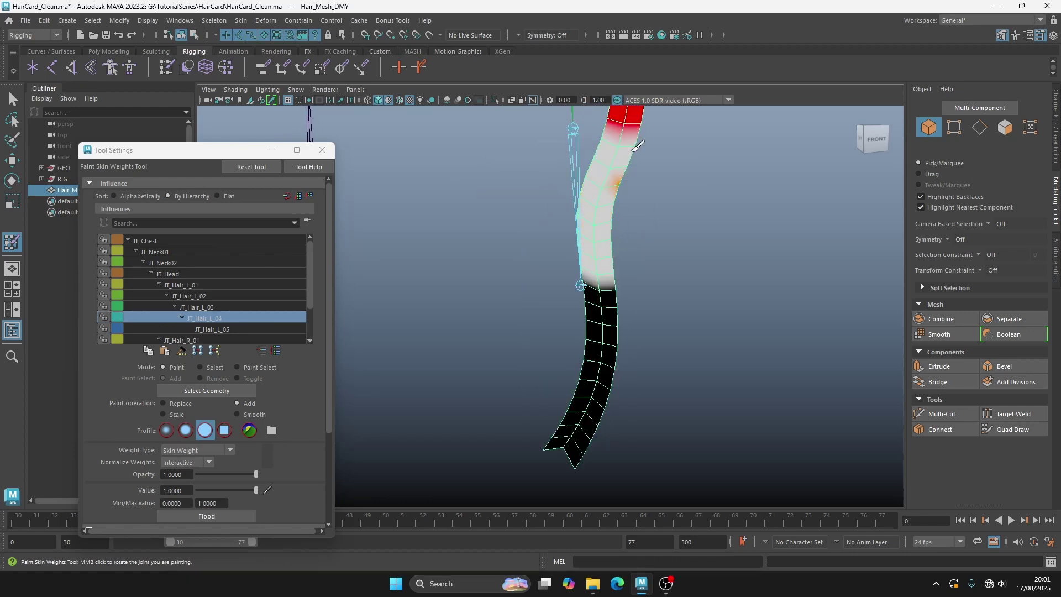
pyautogui.keyDown('alt'); pyautogui.moveTo(631, 151); pyautogui.dragTo(587, 148); pyautogui.keyUp('alt')
pyautogui.keyDown('alt'); pyautogui.moveTo(587, 148); pyautogui.dragTo(594, 274, button='middle'); pyautogui.keyUp('alt')
pyautogui.moveTo(591, 265); pyautogui.dragTo(627, 276, button='right')
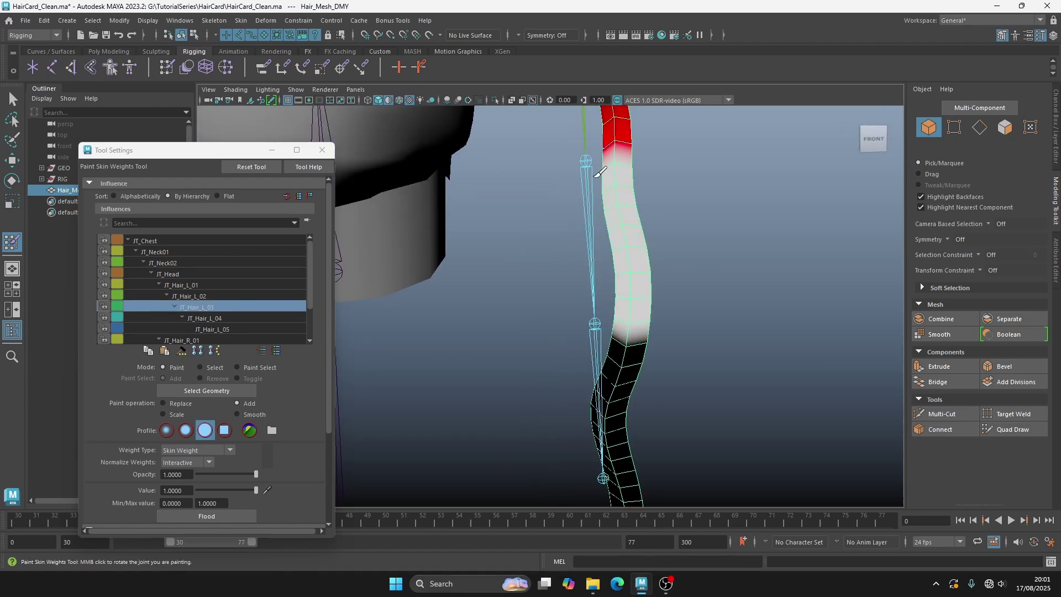
pyautogui.keyDown('alt'); pyautogui.moveTo(664, 152); pyautogui.dragTo(652, 237, button='middle'); pyautogui.keyUp('alt')
pyautogui.keyDown('alt'); pyautogui.moveTo(652, 237); pyautogui.dragTo(653, 260); pyautogui.keyUp('alt')
# Paint full skin weight for JT_Hair_L_02 and JT_Hair_L_01 on the upper sections of the strand.
pyautogui.moveTo(603, 155); pyautogui.dragTo(602, 178, button='right')
pyautogui.keyDown('alt'); pyautogui.moveTo(611, 170); pyautogui.dragTo(635, 227, button='middle'); pyautogui.keyUp('alt')
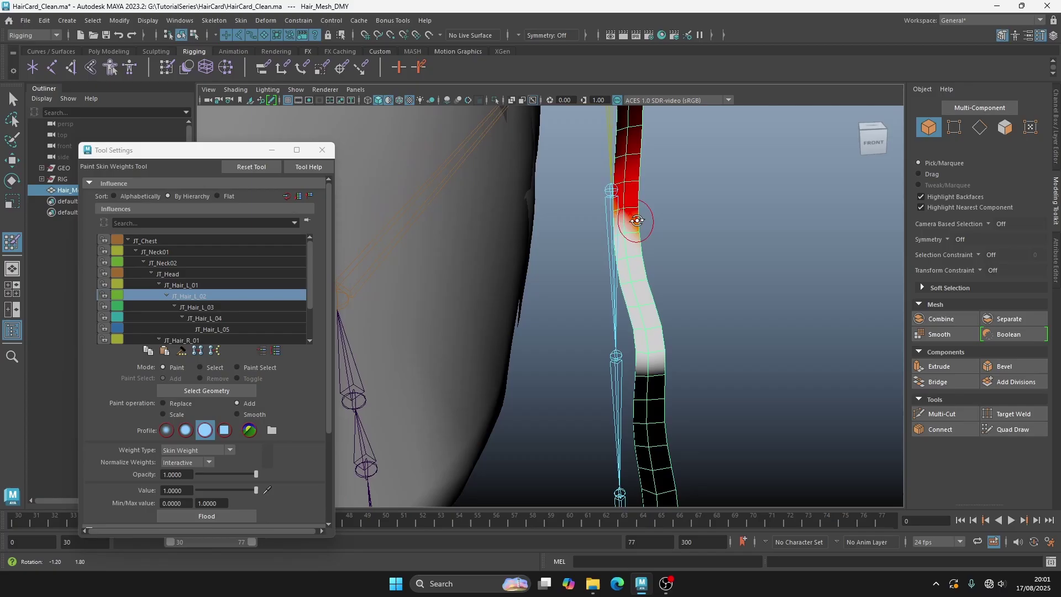
pyautogui.keyDown('alt'); pyautogui.moveTo(634, 227); pyautogui.dragTo(634, 243); pyautogui.keyUp('alt')
pyautogui.keyDown('alt'); pyautogui.moveTo(625, 138); pyautogui.dragTo(610, 254, button='middle'); pyautogui.keyUp('alt')
pyautogui.moveTo(603, 251); pyautogui.dragTo(613, 278, button='right')
pyautogui.keyDown('alt'); pyautogui.moveTo(599, 166); pyautogui.dragTo(504, 177, button='right'); pyautogui.keyUp('alt')
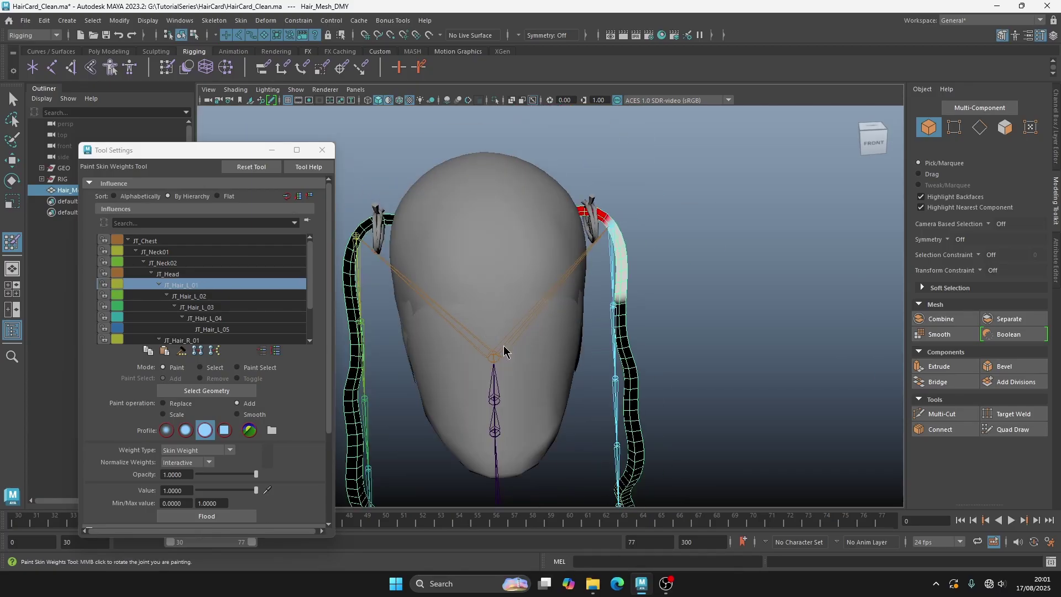
# Paint full JT_Head weight on the strand root around the hair tie and leave weight painting.
pyautogui.moveTo(504, 350); pyautogui.dragTo(517, 376, button='right')
pyautogui.keyDown('alt'); pyautogui.moveTo(516, 354); pyautogui.dragTo(608, 353, button='right'); pyautogui.keyUp('alt')
pyautogui.keyDown('alt'); pyautogui.moveTo(585, 138); pyautogui.dragTo(520, 287, button='middle'); pyautogui.keyUp('alt')
pyautogui.moveTo(549, 237)
pyautogui.mouseDown()
pyautogui.moveTo(532, 225)
pyautogui.moveTo(564, 191)
pyautogui.mouseUp()
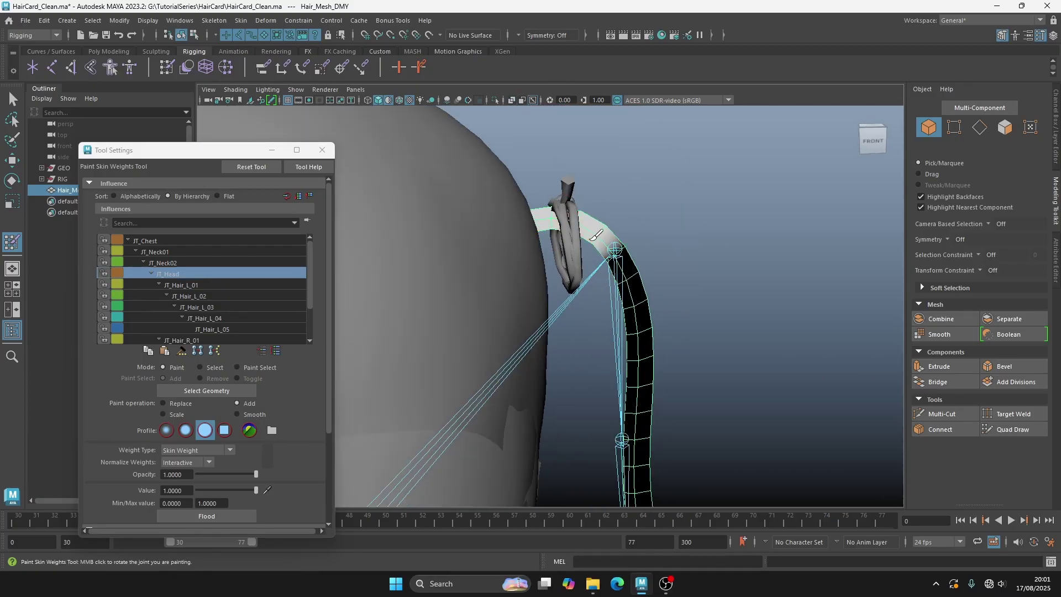
pyautogui.keyDown('alt'); pyautogui.moveTo(599, 235); pyautogui.dragTo(625, 177); pyautogui.keyUp('alt')
pyautogui.press('w')
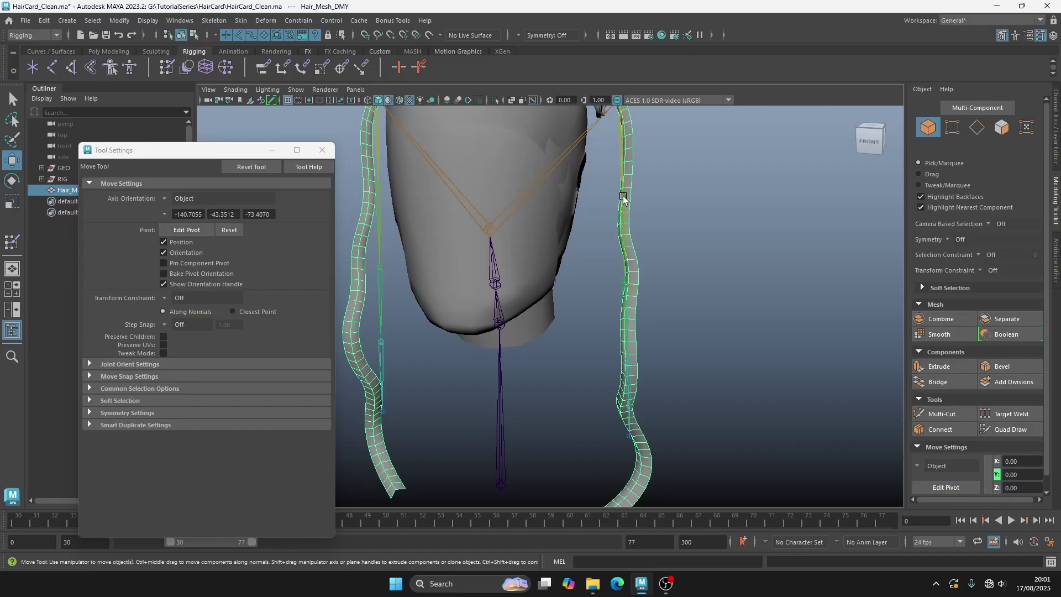
# Select the JT_Hair_L chain joints together and rotate them so the painted strand bends outward.
pyautogui.click(618, 135)
pyautogui.keyDown('shift'); pyautogui.click(624, 195); pyautogui.keyUp('shift')
pyautogui.keyDown('shift'); pyautogui.click(625, 299); pyautogui.keyUp('shift')
pyautogui.press('q')
pyautogui.press('e')
pyautogui.moveTo(636, 356)
pyautogui.mouseDown()
pyautogui.moveTo(668, 347)
pyautogui.moveTo(639, 348)
pyautogui.mouseUp()
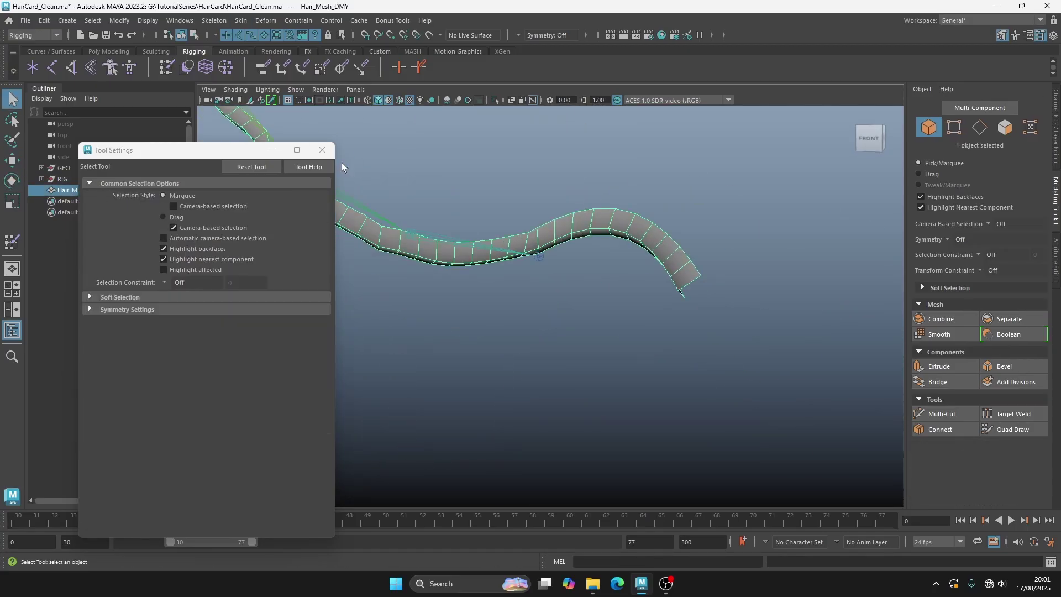
# Blend the hard weight transitions along the bent strand up to its root with the Smooth Weights brush.
pyautogui.click(322, 150)
pyautogui.click(241, 20)
pyautogui.click(281, 136)
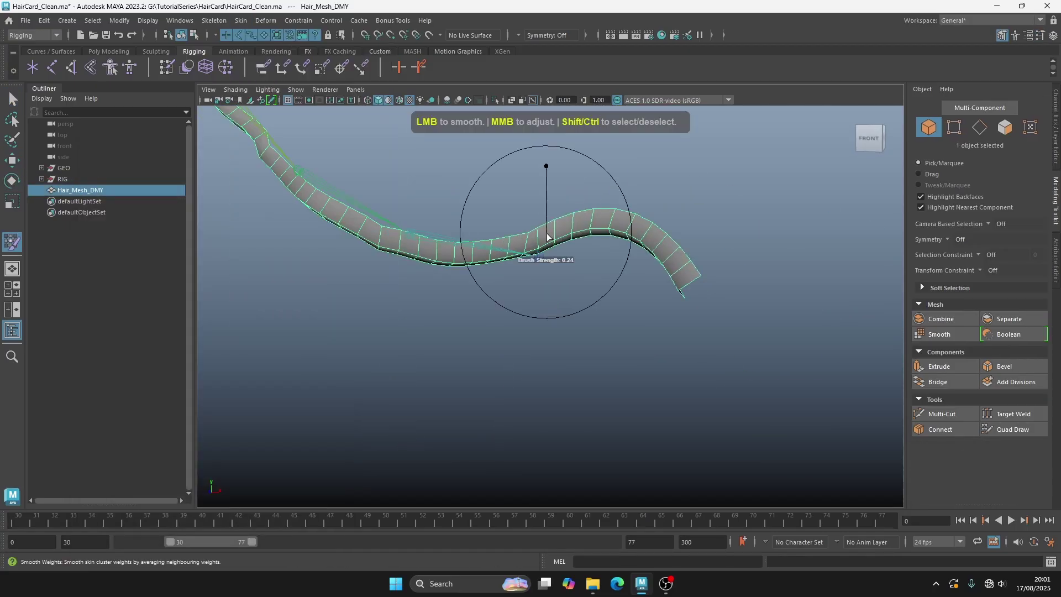
pyautogui.keyDown('alt'); pyautogui.moveTo(462, 238); pyautogui.dragTo(533, 264, button='middle'); pyautogui.keyUp('alt')
pyautogui.moveTo(369, 187); pyautogui.dragTo(488, 264)
pyautogui.keyDown('alt'); pyautogui.moveTo(409, 186); pyautogui.dragTo(495, 237, button='middle'); pyautogui.keyUp('alt')
pyautogui.press('b')
pyautogui.moveTo(495, 218); pyautogui.dragTo(481, 234)
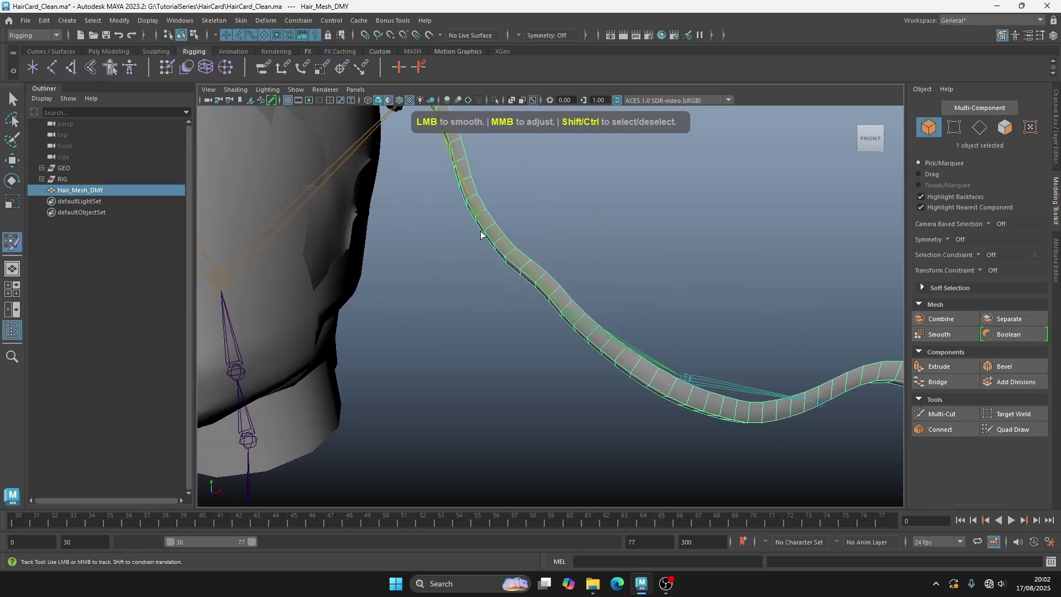
pyautogui.keyDown('alt'); pyautogui.moveTo(528, 279); pyautogui.dragTo(587, 259); pyautogui.keyUp('alt')
pyautogui.keyDown('alt'); pyautogui.moveTo(536, 138); pyautogui.dragTo(561, 273, button='middle'); pyautogui.keyUp('alt')
pyautogui.scroll(6, 561, 273)
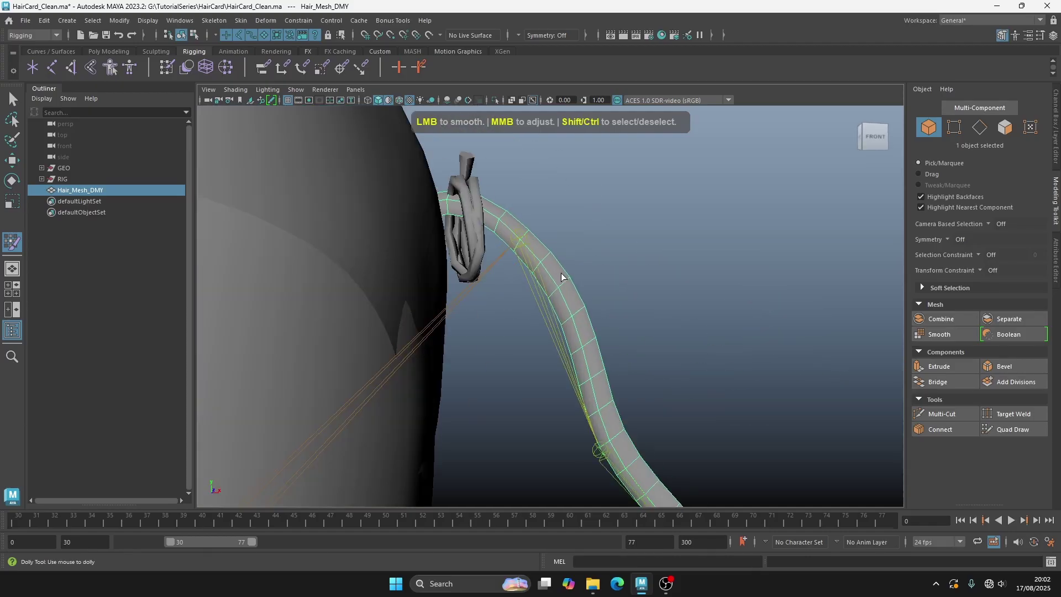
# Rotate the root joint of the JT_Hair_L chain to raise the strand sideways and resume smoothing its weights.
pyautogui.press('e')
pyautogui.click(557, 332)
pyautogui.moveTo(553, 330)
pyautogui.mouseDown()
pyautogui.moveTo(612, 290)
pyautogui.moveTo(620, 251)
pyautogui.mouseUp()
pyautogui.click(594, 255)
pyautogui.press('y')
pyautogui.scroll(-3, 633, 257)
pyautogui.keyDown('alt'); pyautogui.moveTo(707, 224); pyautogui.dragTo(625, 259, button='middle'); pyautogui.keyUp('alt')
pyautogui.scroll(-4, 636, 251)
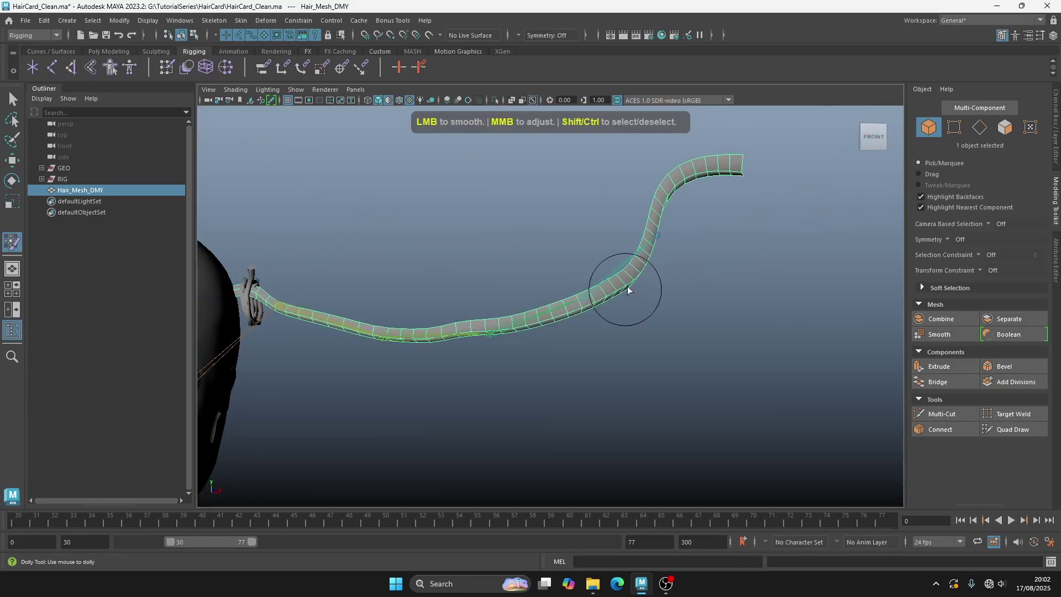
# Rotate the lower JT_Hair_L joints one by one into a curl and smooth the strand's weights around those bends.
pyautogui.press('e')
pyautogui.click(652, 236)
pyautogui.moveTo(706, 239); pyautogui.dragTo(679, 218)
pyautogui.press('w')
pyautogui.click(587, 289)
pyautogui.press('e')
pyautogui.moveTo(630, 326); pyautogui.dragTo(586, 295)
pyautogui.press('w')
pyautogui.click(527, 324)
pyautogui.press('e')
pyautogui.moveTo(544, 326)
pyautogui.mouseDown()
pyautogui.moveTo(532, 303)
pyautogui.moveTo(489, 307)
pyautogui.moveTo(460, 328)
pyautogui.mouseUp()
pyautogui.press('w')
pyautogui.click(515, 281)
pyautogui.press('y')
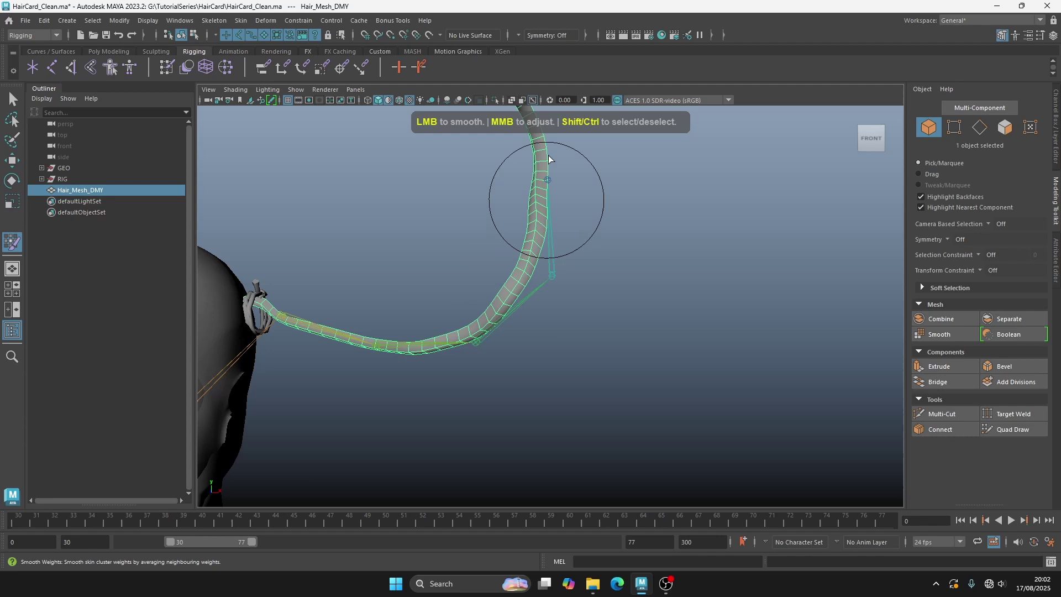
pyautogui.keyDown('alt'); pyautogui.moveTo(537, 145); pyautogui.dragTo(546, 218, button='middle'); pyautogui.keyUp('alt')
pyautogui.keyDown('alt'); pyautogui.moveTo(546, 219); pyautogui.dragTo(568, 204); pyautogui.keyUp('alt')
pyautogui.keyDown('alt'); pyautogui.moveTo(467, 406); pyautogui.dragTo(433, 403); pyautogui.keyUp('alt')
# Leave the smoothing brush and return the skeleton to its bind pose.
pyautogui.press('w')
pyautogui.scroll(-4, 411, 399)
pyautogui.click(240, 20)
pyautogui.click(266, 85)
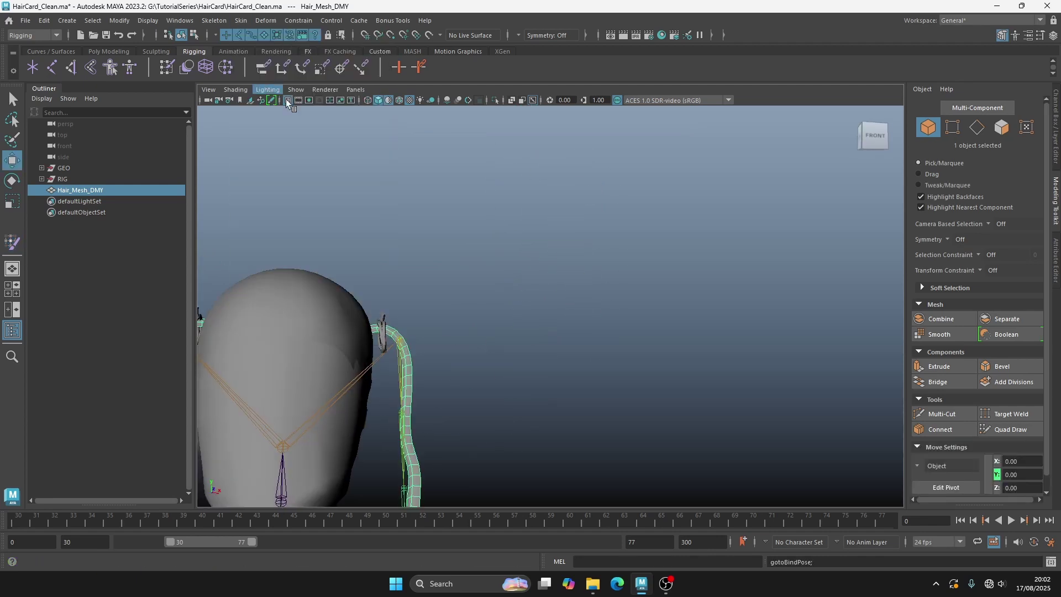
# Mirror the skin weights of Hair_Mesh_DMY across YZ, positive to negative, using the reset default options.
pyautogui.keyDown('alt'); pyautogui.moveTo(310, 353); pyautogui.dragTo(472, 142, button='middle'); pyautogui.keyUp('alt')
pyautogui.keyDown('alt'); pyautogui.moveTo(472, 142); pyautogui.dragTo(459, 142); pyautogui.keyUp('alt')
pyautogui.click(240, 19)
pyautogui.click(383, 115)
pyautogui.click(95, 176)
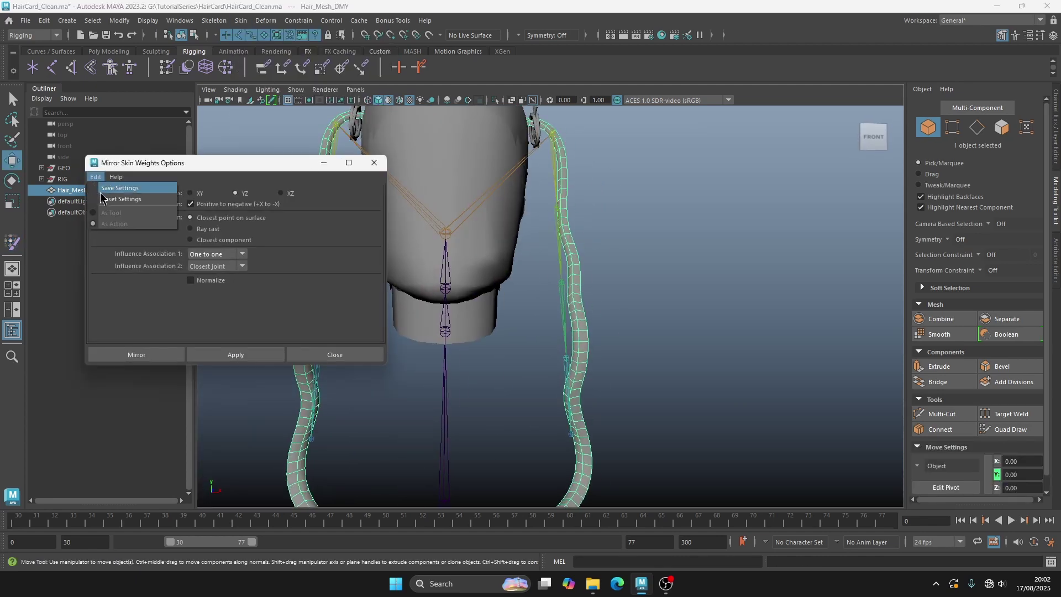
pyautogui.click(101, 200)
pyautogui.click(224, 353)
pyautogui.click(309, 354)
# Rotate several JT_Hair_R joints together to test the mirrored weights and undo the rotation.
pyautogui.scroll(-5, 422, 260)
pyautogui.click(422, 260)
pyautogui.press('q')
pyautogui.click(442, 261)
pyautogui.click(441, 261)
pyautogui.keyDown('shift'); pyautogui.click(434, 321); pyautogui.keyUp('shift')
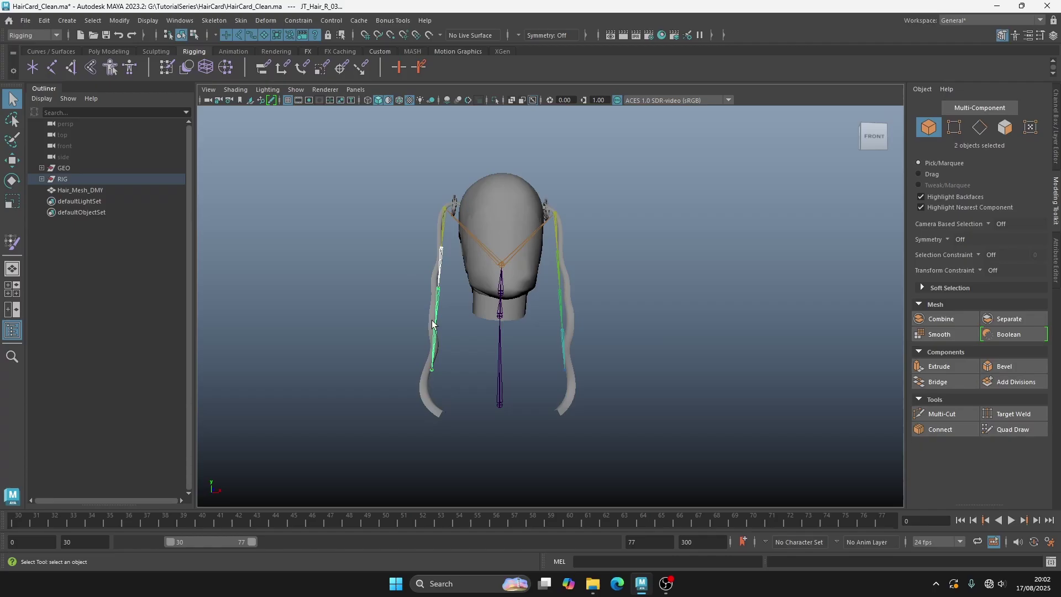
pyautogui.press('e')
pyautogui.moveTo(442, 348); pyautogui.dragTo(478, 434)
pyautogui.hotkey('ctrl', 'z')
# Clear the joint selection and unhide Hair_Mesh in the GEO group.
pyautogui.click(553, 265)
pyautogui.keyDown('alt'); pyautogui.moveTo(553, 265); pyautogui.dragTo(594, 296, button='right'); pyautogui.keyUp('alt')
pyautogui.click(42, 167)
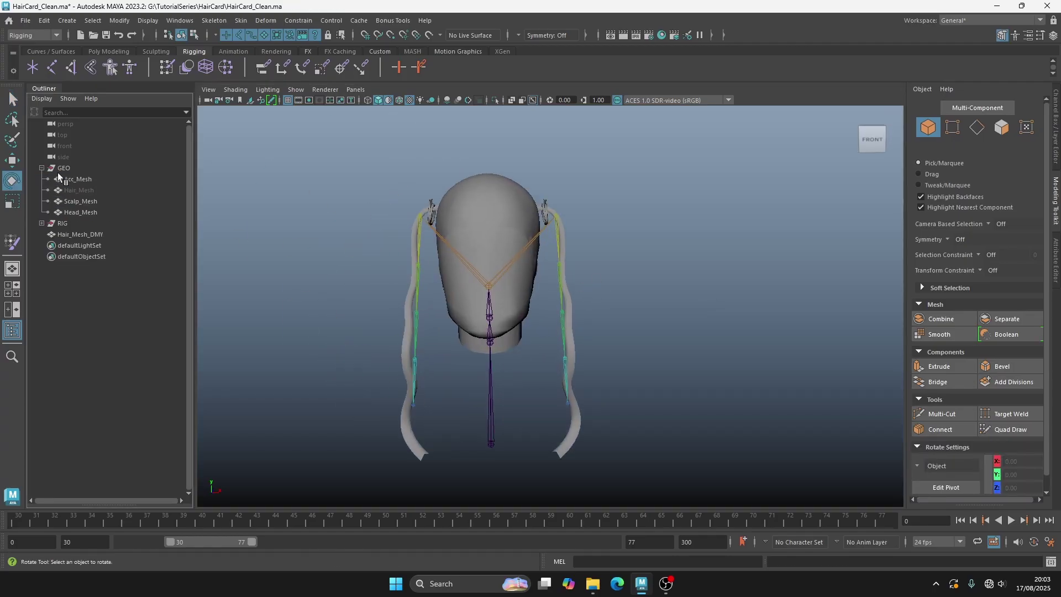
pyautogui.click(80, 190)
pyautogui.press('h')
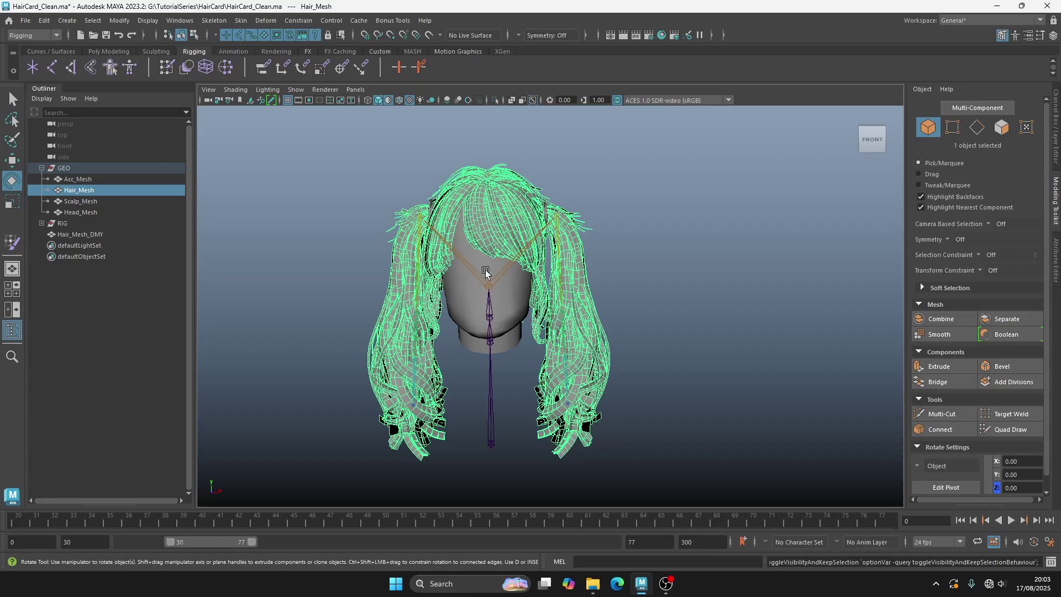
pyautogui.keyDown('alt'); pyautogui.moveTo(487, 268); pyautogui.dragTo(459, 182, button='middle'); pyautogui.keyUp('alt')
pyautogui.keyDown('alt'); pyautogui.moveTo(459, 183); pyautogui.dragTo(522, 232, button='right'); pyautogui.keyUp('alt')
pyautogui.keyDown('alt'); pyautogui.moveTo(522, 232); pyautogui.dragTo(550, 191, button='middle'); pyautogui.keyUp('alt')
pyautogui.click(80, 234)
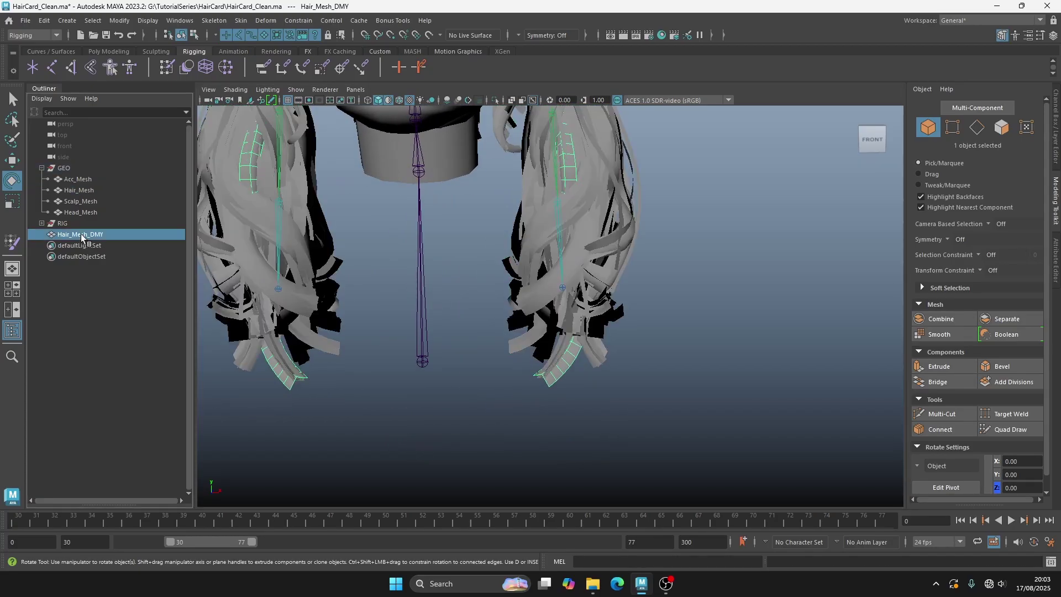
pyautogui.click(1000, 133)
pyautogui.scroll(-3, 622, 324)
pyautogui.click(595, 232)
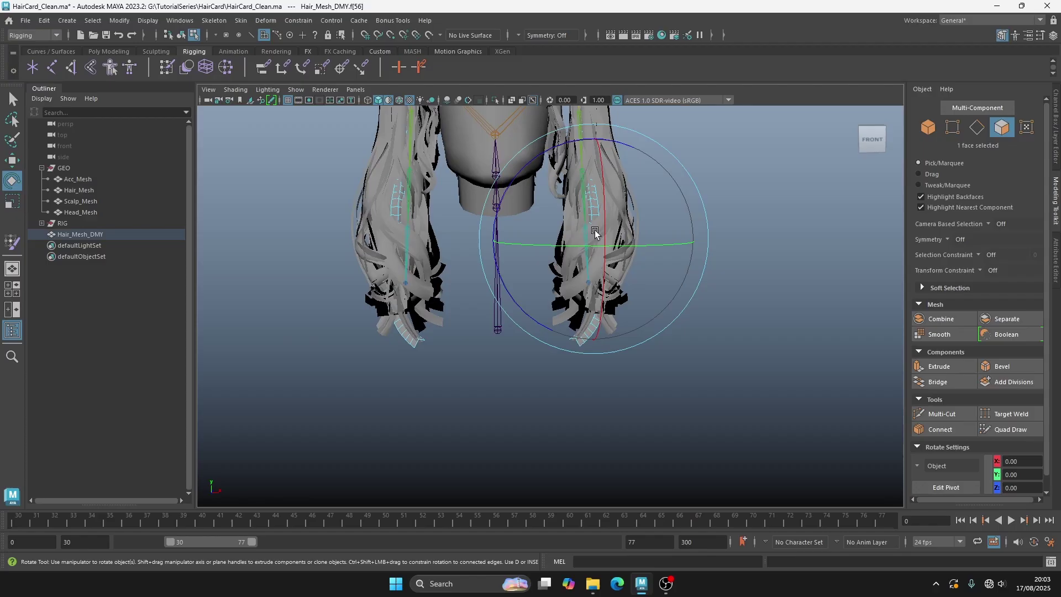
pyautogui.press('q')
pyautogui.click(592, 213)
pyautogui.keyDown('shift'); pyautogui.doubleClick(397, 201); pyautogui.keyUp('shift')
pyautogui.keyDown('alt'); pyautogui.moveTo(424, 186); pyautogui.dragTo(405, 279, button='middle'); pyautogui.keyUp('alt')
# Show the scene in wireframe and select Hair_Mesh faces at both ponytail ends and along their upper outer sides.
pyautogui.press('4')
pyautogui.click(928, 127)
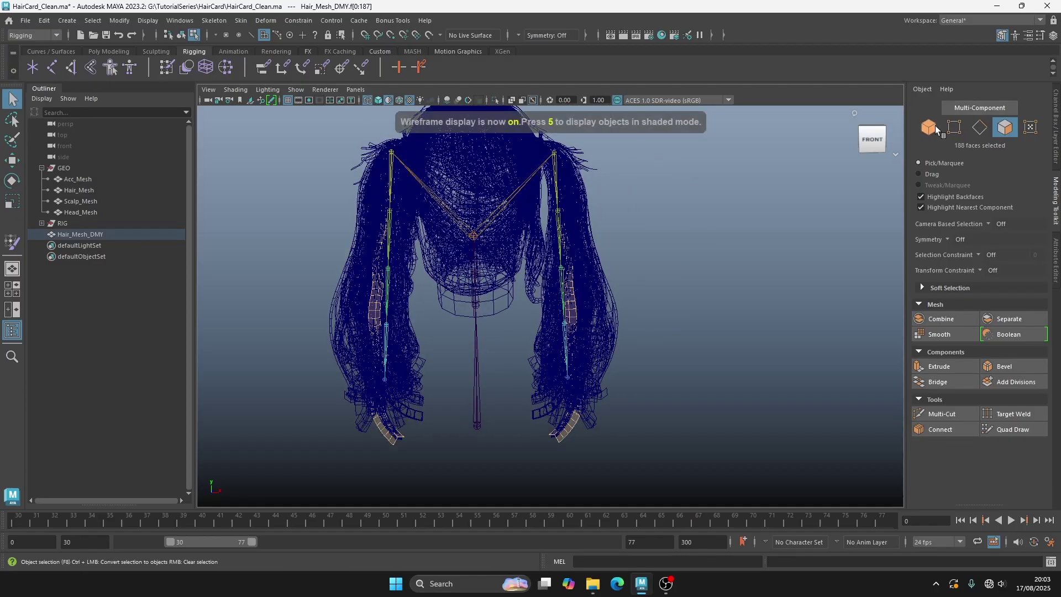
pyautogui.click(590, 307)
pyautogui.click(1005, 127)
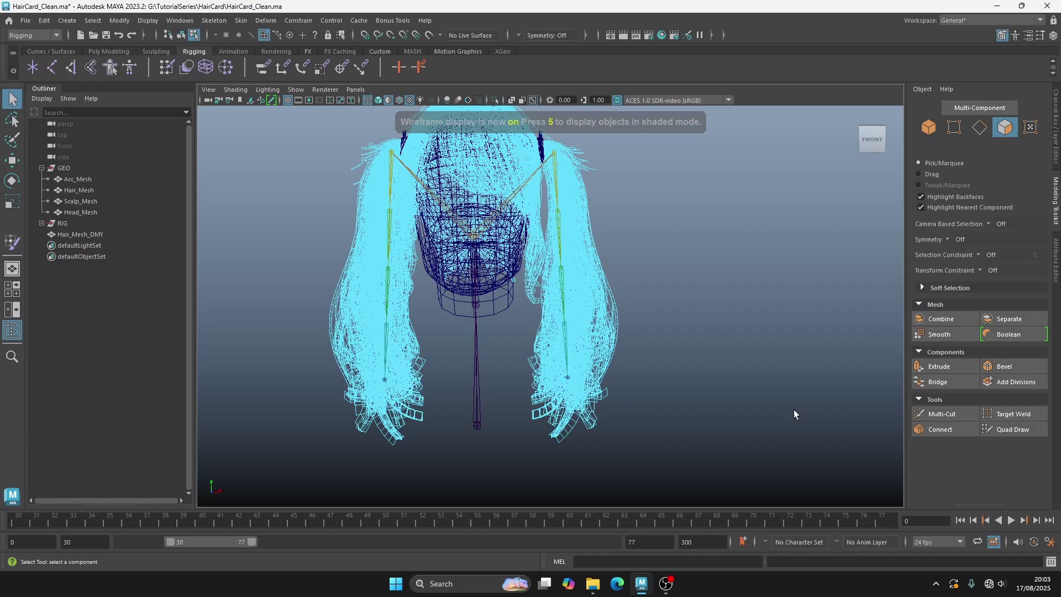
pyautogui.moveTo(695, 462); pyautogui.dragTo(285, 354)
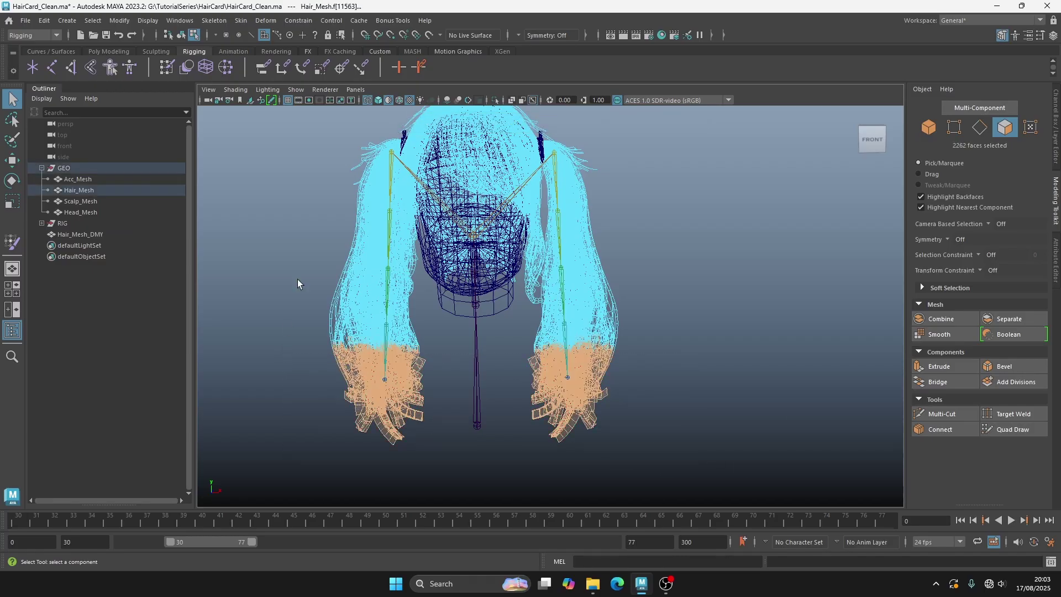
pyautogui.keyDown('shift'); pyautogui.moveTo(371, 194); pyautogui.dragTo(371, 194); pyautogui.keyUp('shift')
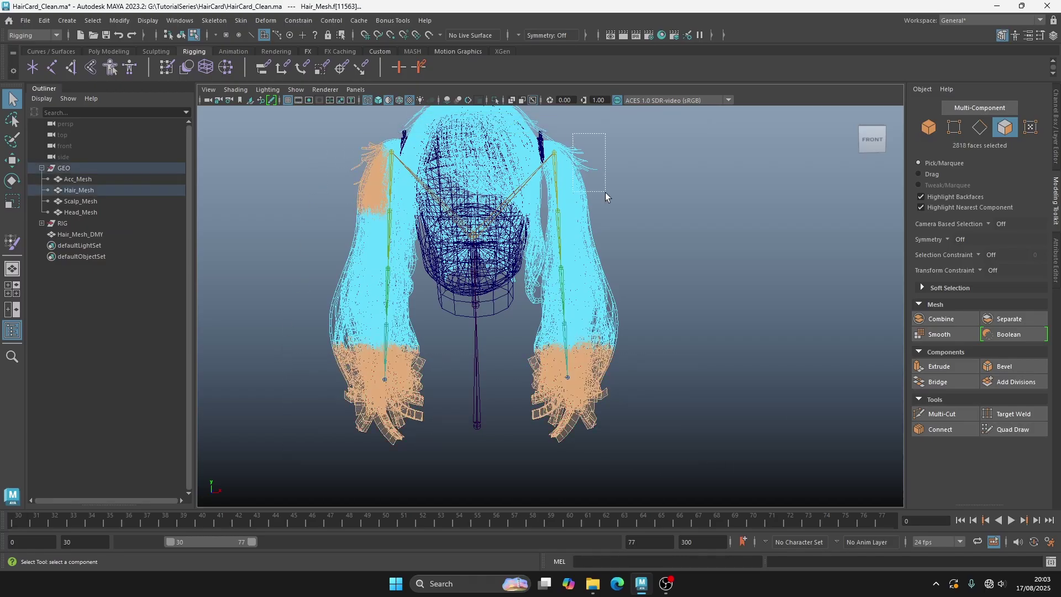
# Grow the Hair_Mesh face selection until it covers both ponytails, undoing any accidental deselection.
pyautogui.hotkey('shift', '.')
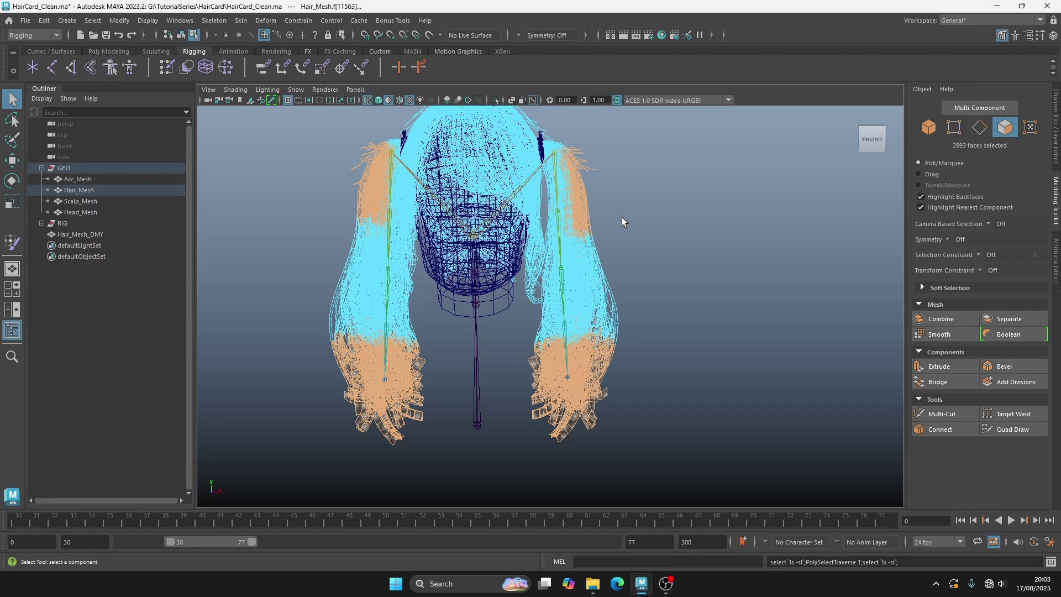
pyautogui.hotkey('shift', '.')
pyautogui.hotkey('shift', '.')
pyautogui.hotkey('shift', '.')
pyautogui.hotkey('shift', '.')
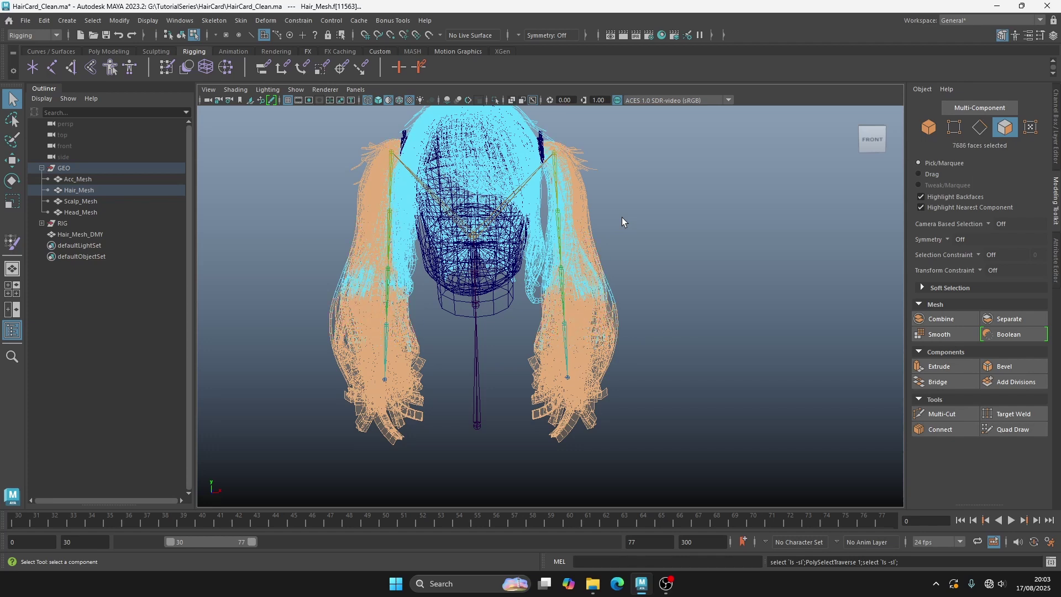
pyautogui.hotkey('shift', '.')
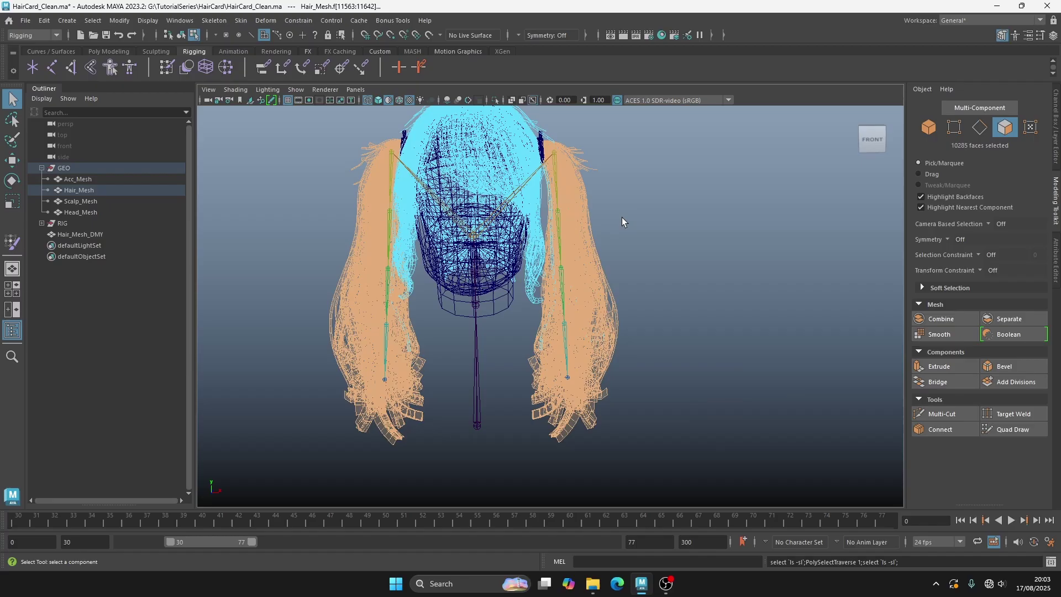
pyautogui.scroll(3, 604, 283)
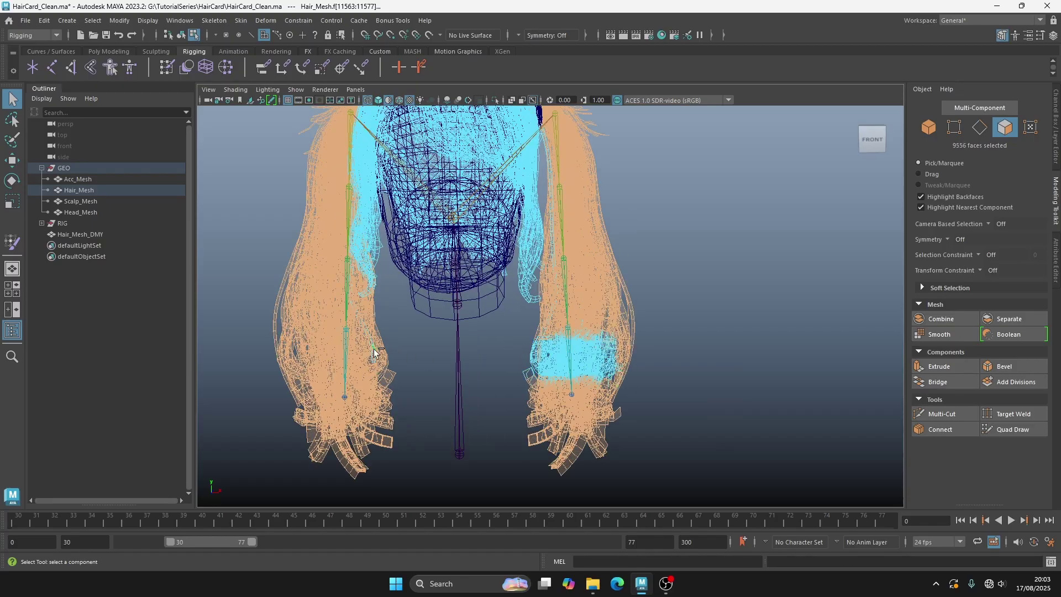
pyautogui.hotkey('ctrl', 'z')
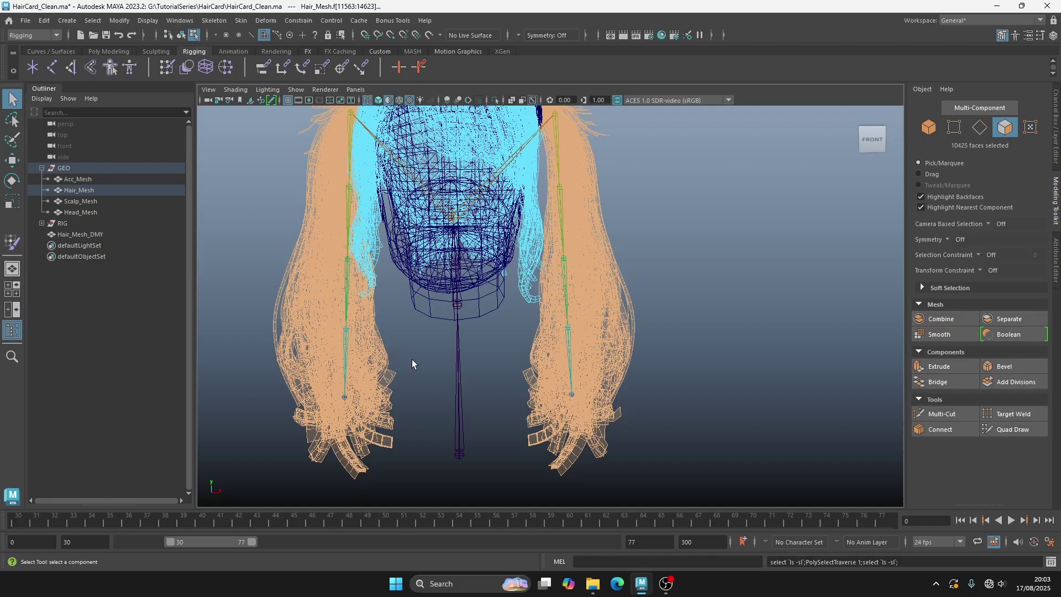
# Move the selected ponytail faces sideways and down, away from the head, to check the selection.
pyautogui.scroll(-3, 412, 363)
pyautogui.press('w')
pyautogui.moveTo(504, 325); pyautogui.dragTo(401, 390)
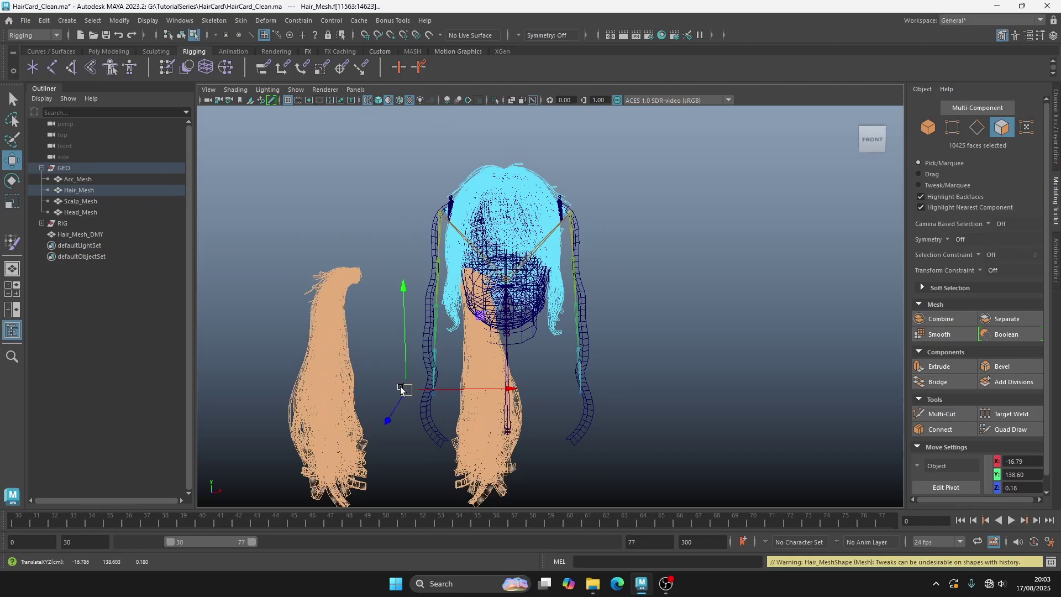
# Undo the ponytail face move and copy the skin weights from Hair_Mesh_DMY onto the selected ponytail faces of Hair_Mesh.
pyautogui.hotkey('ctrl', 'z')
pyautogui.scroll(5, 549, 301)
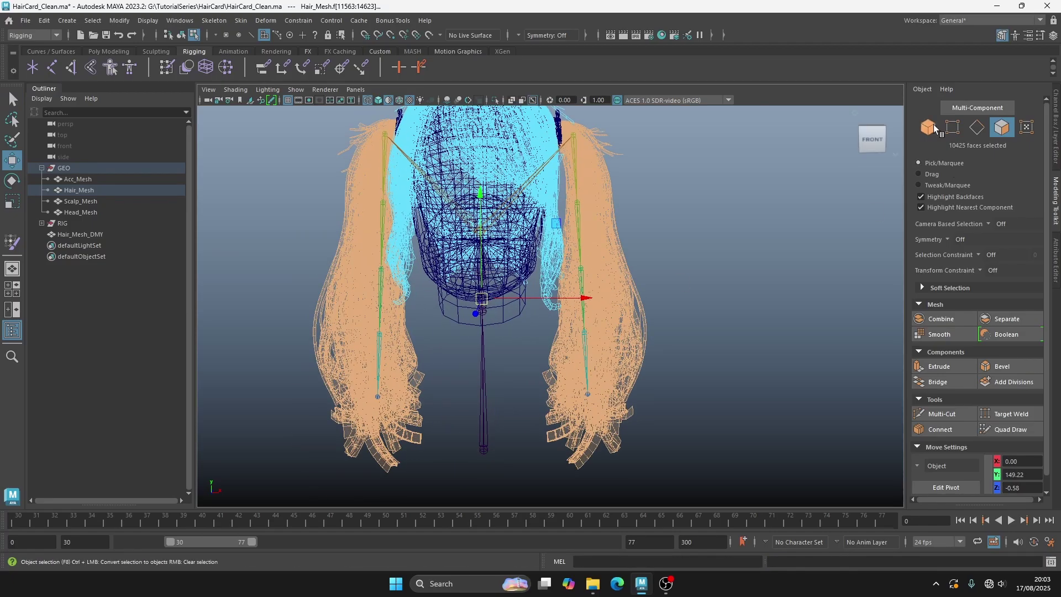
pyautogui.click(932, 127)
pyautogui.click(94, 236)
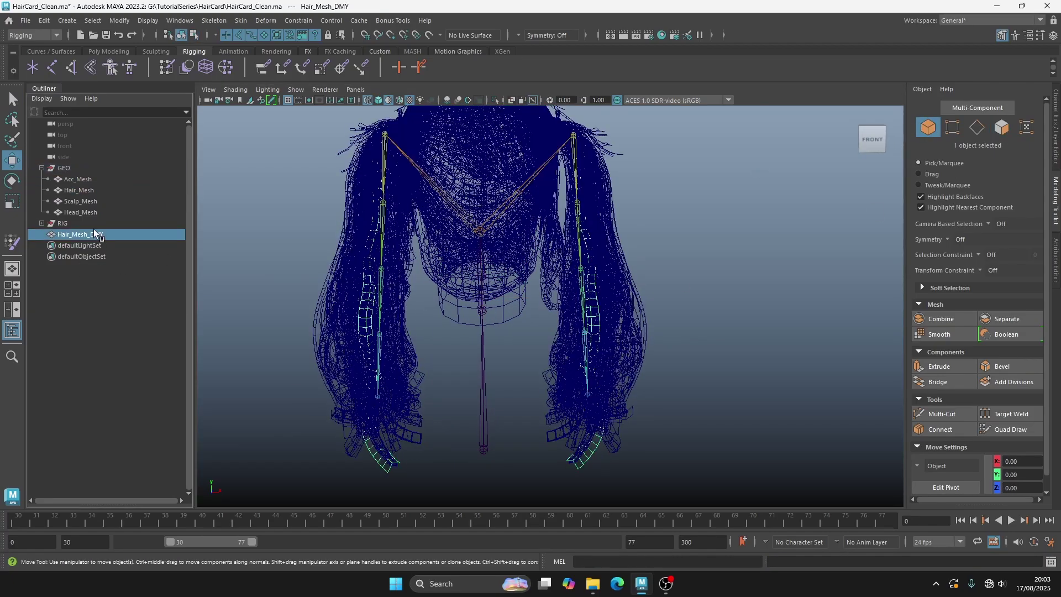
pyautogui.keyDown('ctrl'); pyautogui.click(101, 190); pyautogui.keyUp('ctrl')
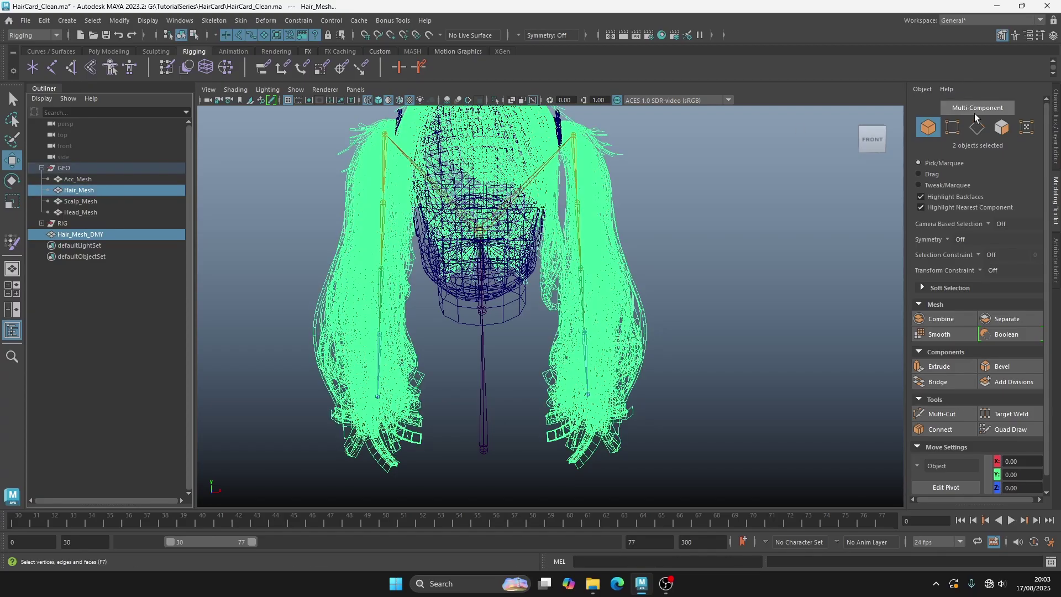
pyautogui.click(1001, 127)
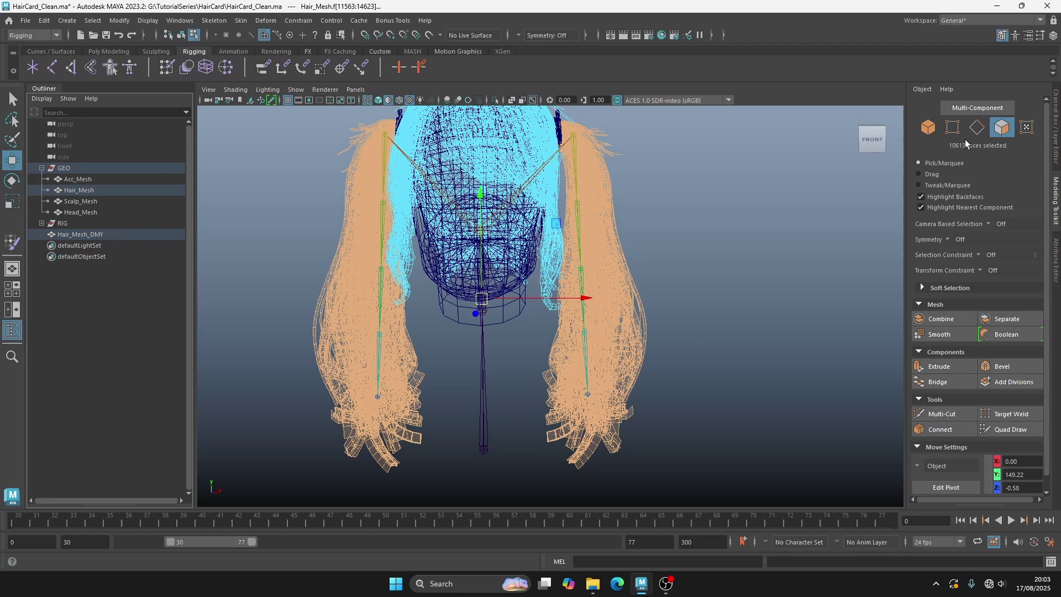
pyautogui.scroll(-2, 619, 228)
pyautogui.click(241, 21)
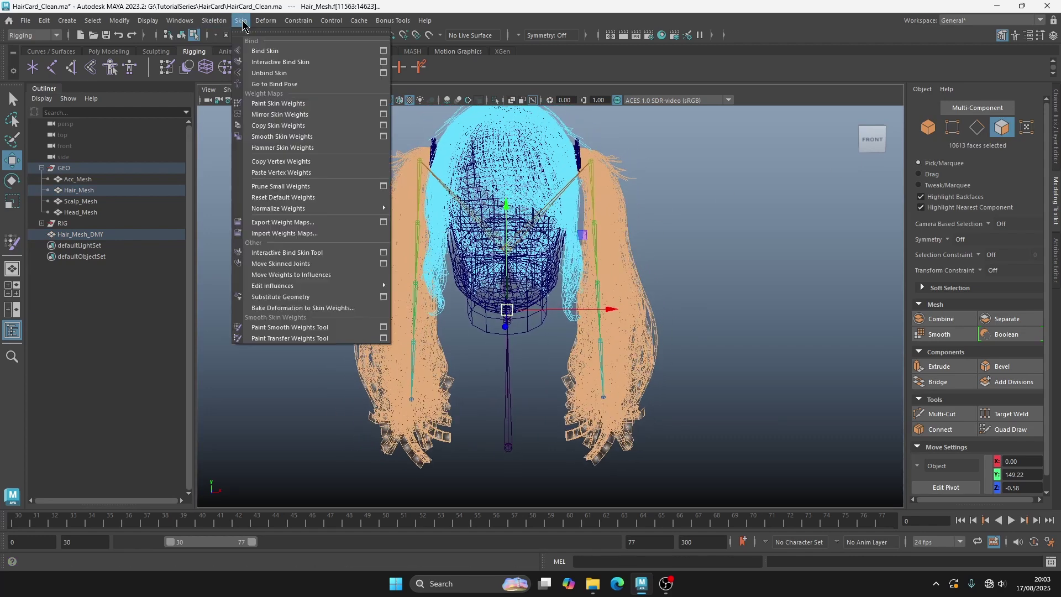
pyautogui.click(299, 125)
# Return to object selection, clear the face selection and hide Hair_Mesh_DMY.
pyautogui.click(928, 127)
pyautogui.click(627, 218)
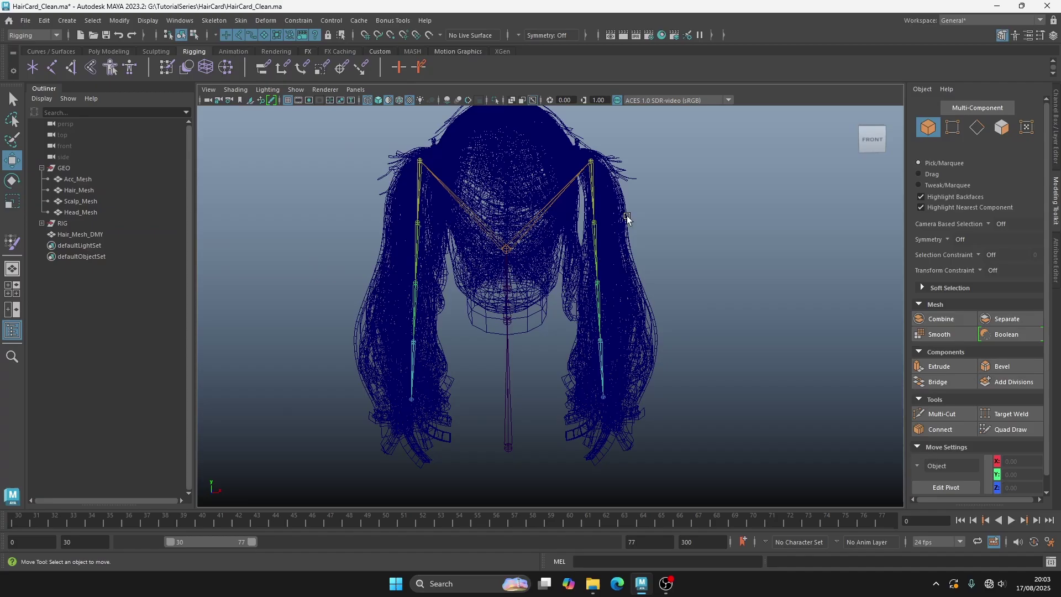
pyautogui.click(84, 236)
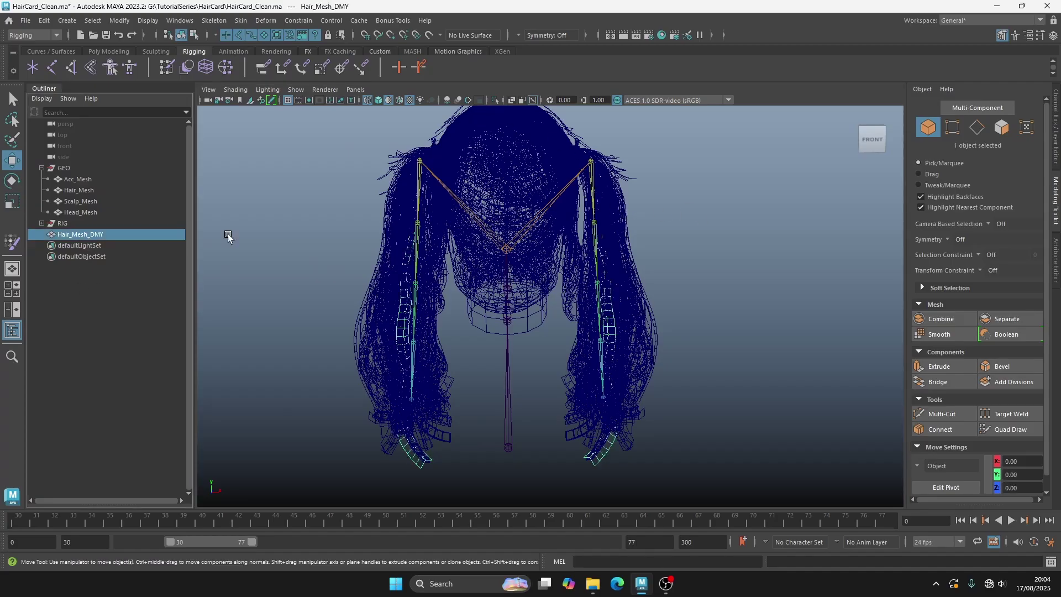
pyautogui.press('h')
# Select all five joints from JT_Hair_L_01 to JT_Hair_L_05 and rotate them together to swing that ponytail outward.
pyautogui.click(594, 189)
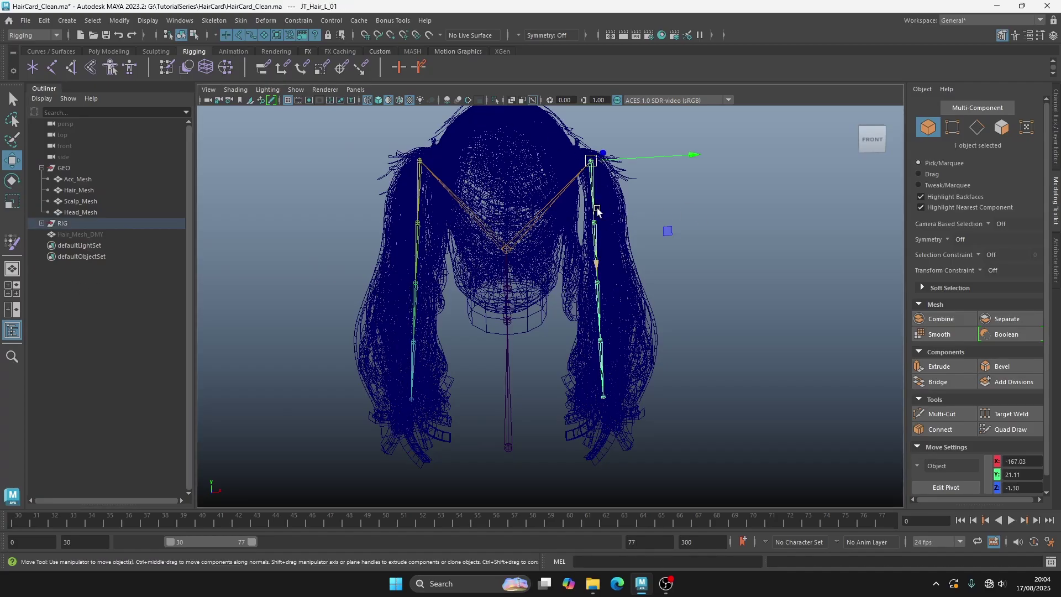
pyautogui.press('q')
pyautogui.keyDown('shift'); pyautogui.click(597, 285); pyautogui.keyUp('shift')
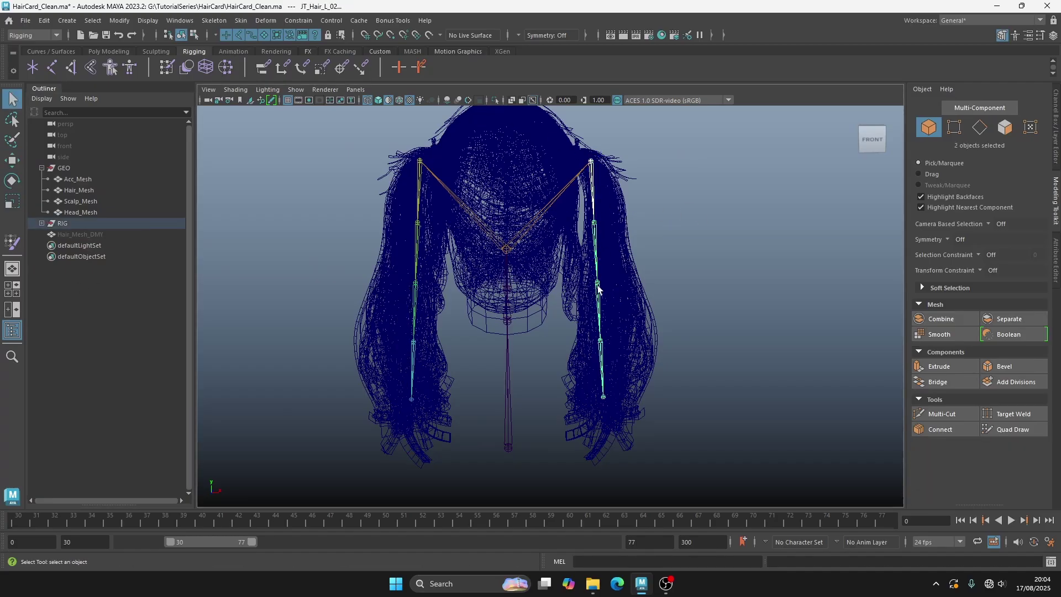
pyautogui.keyDown('shift'); pyautogui.click(601, 396); pyautogui.keyUp('shift')
pyautogui.press('e')
pyautogui.moveTo(634, 401)
pyautogui.mouseDown()
pyautogui.moveTo(618, 331)
pyautogui.moveTo(645, 351)
pyautogui.moveTo(690, 355)
pyautogui.mouseUp()
# Display the scene shaded with textures and keep rotating the five JT_Hair_L joints to test how the ponytail deforms.
pyautogui.press('6')
pyautogui.moveTo(602, 360)
pyautogui.mouseDown()
pyautogui.moveTo(642, 385)
pyautogui.moveTo(627, 401)
pyautogui.mouseUp()
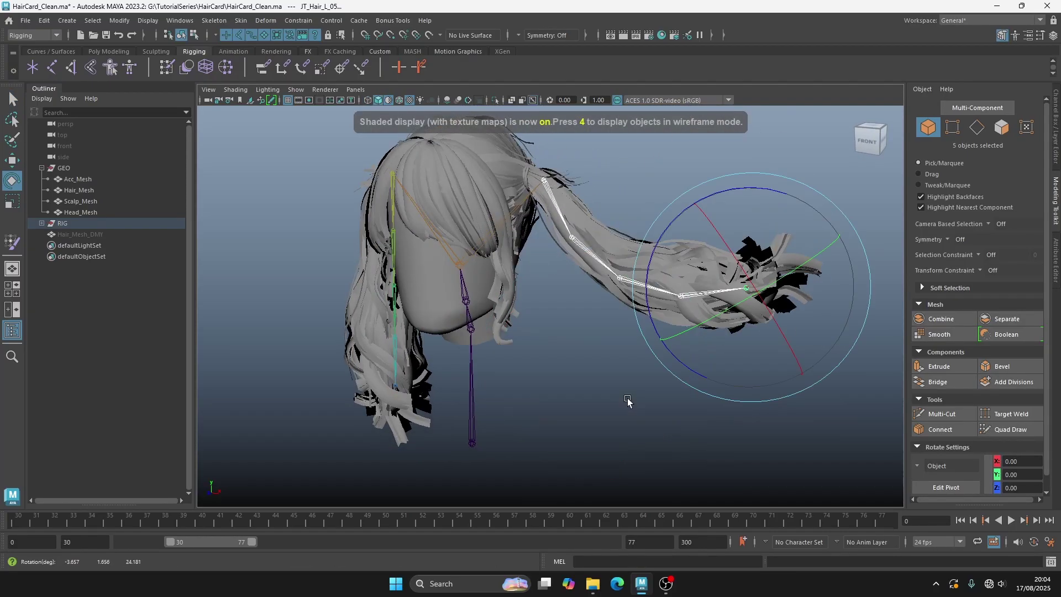
pyautogui.click(389, 100)
pyautogui.keyDown('alt'); pyautogui.moveTo(659, 262); pyautogui.dragTo(591, 251, button='middle'); pyautogui.keyUp('alt')
pyautogui.moveTo(592, 250); pyautogui.dragTo(657, 232)
pyautogui.keyDown('alt'); pyautogui.moveTo(480, 291); pyautogui.dragTo(561, 267, button='middle'); pyautogui.keyUp('alt')
pyautogui.keyDown('alt'); pyautogui.moveTo(560, 267); pyautogui.dragTo(508, 260); pyautogui.keyUp('alt')
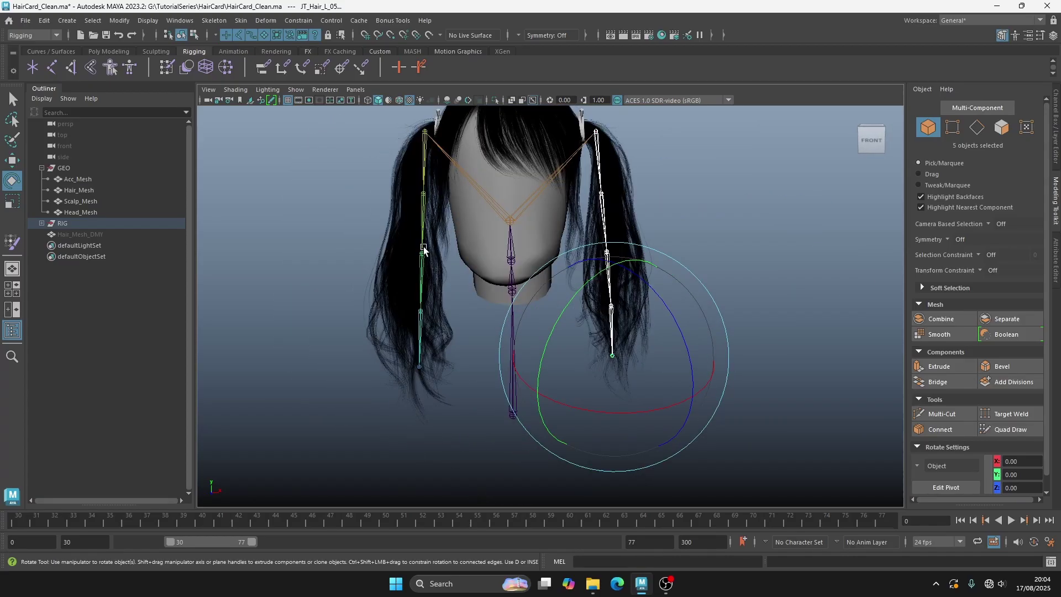
# Move joint JT_Hair_R_02 outward, away from the head.
pyautogui.press('w')
pyautogui.click(423, 208)
pyautogui.moveTo(425, 194); pyautogui.dragTo(388, 183)
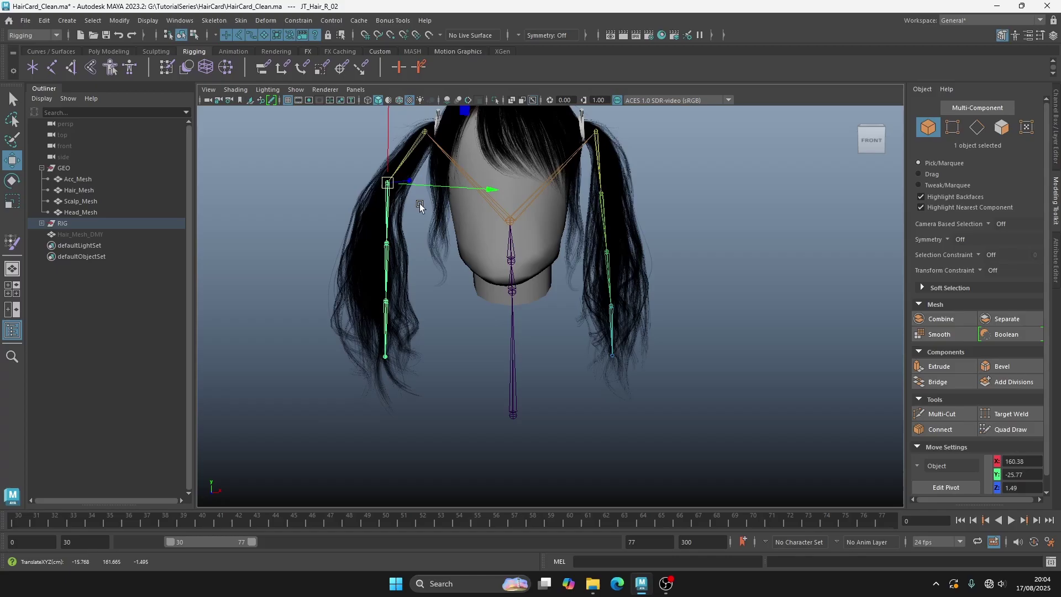
# Rotate the lower JT_Hair_R joints, including JT_Hair_R_04, to bend that ponytail outward to the side.
pyautogui.press('e')
pyautogui.moveTo(464, 258); pyautogui.dragTo(341, 293)
pyautogui.press('q')
pyautogui.keyDown('shift'); pyautogui.click(288, 245); pyautogui.keyUp('shift')
pyautogui.press('e')
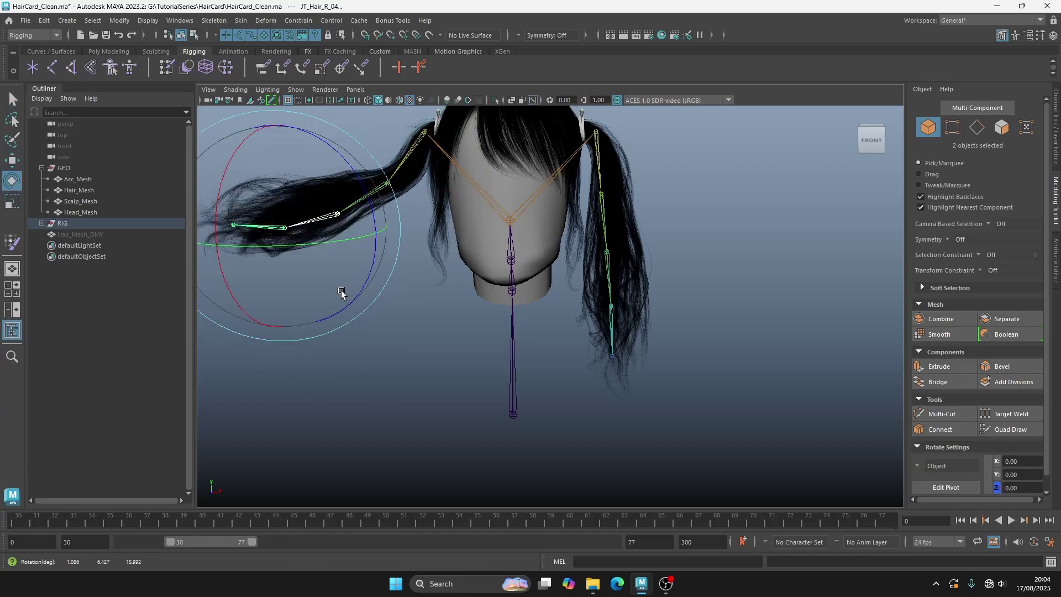
pyautogui.moveTo(409, 282)
pyautogui.keyDown('alt'); pyautogui.mouseDown()
pyautogui.moveTo(516, 287)
pyautogui.moveTo(426, 270)
pyautogui.mouseUp(); pyautogui.keyUp('alt')
pyautogui.keyDown('alt'); pyautogui.moveTo(515, 262); pyautogui.dragTo(461, 302, button='middle'); pyautogui.keyUp('alt')
pyautogui.keyDown('alt'); pyautogui.moveTo(461, 303); pyautogui.dragTo(528, 281, button='right'); pyautogui.keyUp('alt')
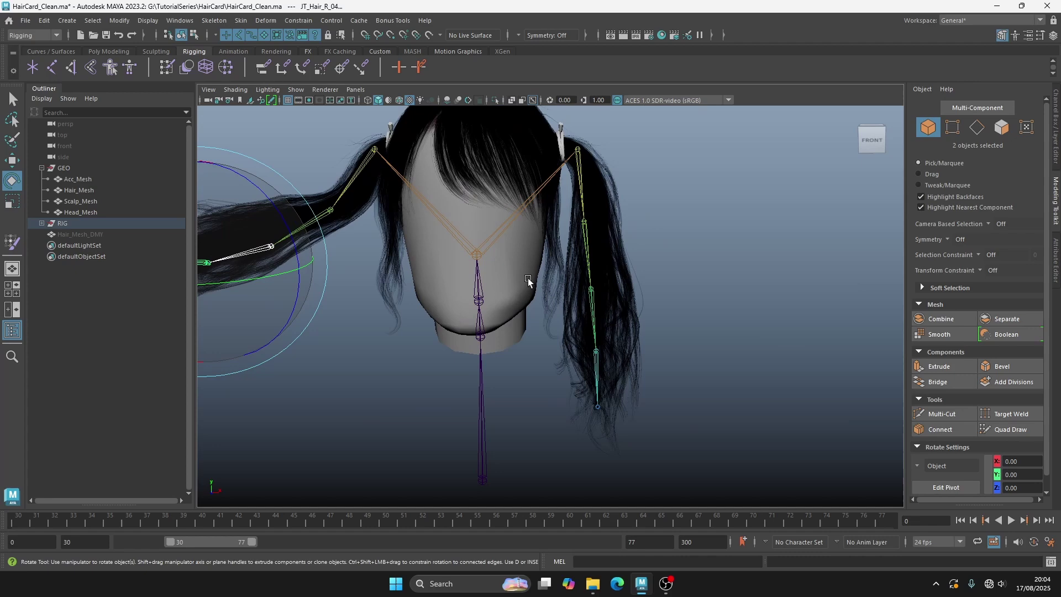
# Rotate the JT_Hair_L chain from its second joint to bend that ponytail outward.
pyautogui.click(584, 222)
pyautogui.moveTo(476, 251); pyautogui.dragTo(502, 265)
pyautogui.press('w')
# Rotate JT_Neck02 to tilt the head together with both ponytails, and clear the selection to inspect the pose.
pyautogui.click(479, 301)
pyautogui.press('e')
pyautogui.keyDown('alt'); pyautogui.moveTo(502, 265); pyautogui.dragTo(505, 277, button='middle'); pyautogui.keyUp('alt')
pyautogui.keyDown('alt'); pyautogui.moveTo(505, 277); pyautogui.dragTo(463, 270, button='right'); pyautogui.keyUp('alt')
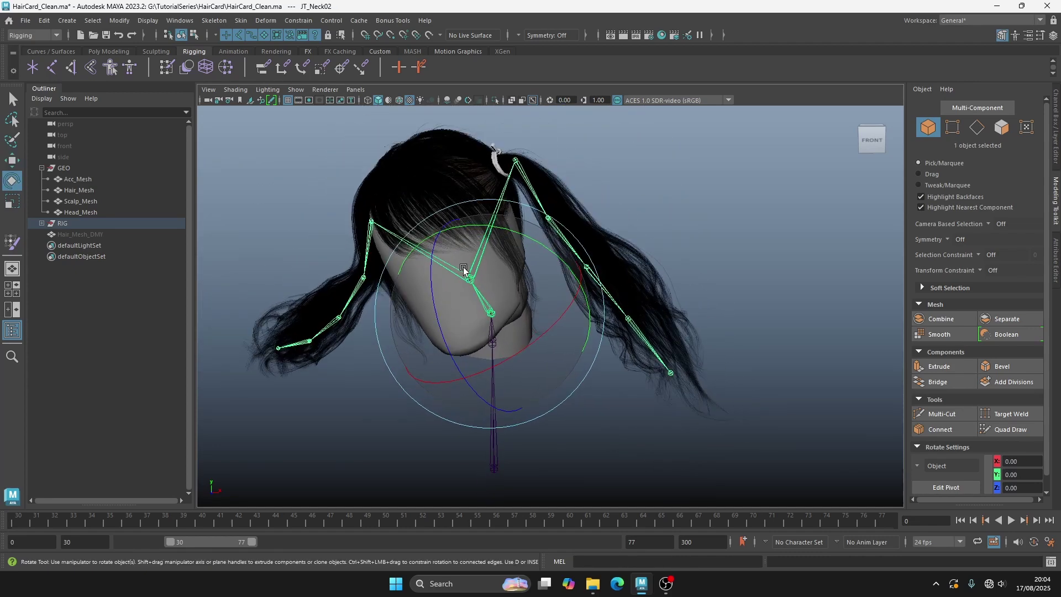
pyautogui.keyDown('alt'); pyautogui.moveTo(462, 270); pyautogui.dragTo(474, 282, button='middle'); pyautogui.keyUp('alt')
pyautogui.press('w')
pyautogui.click(625, 178)
pyautogui.keyDown('alt'); pyautogui.moveTo(574, 164); pyautogui.dragTo(677, 247); pyautogui.keyUp('alt')
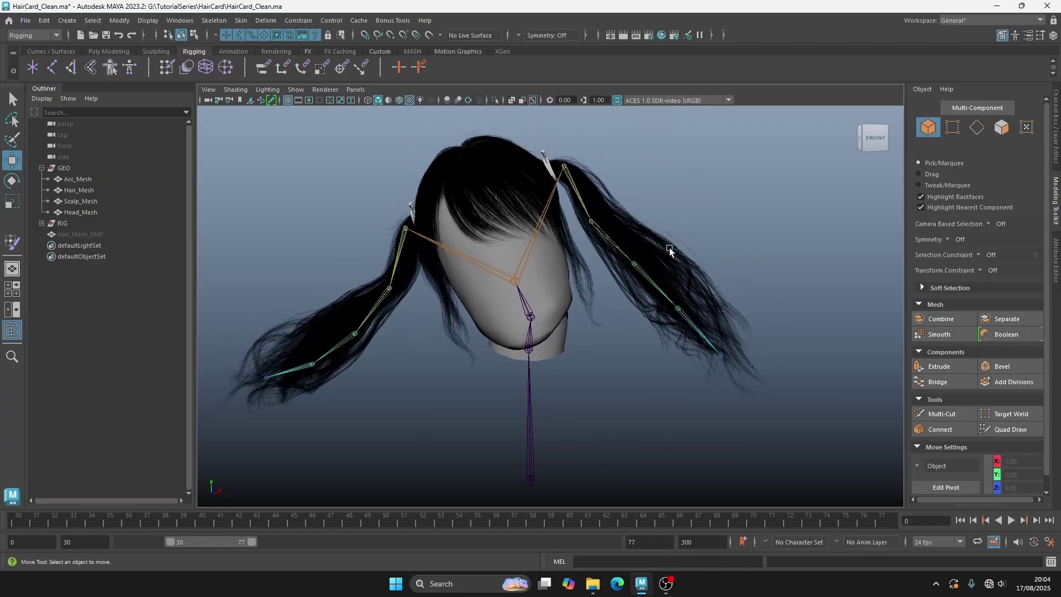